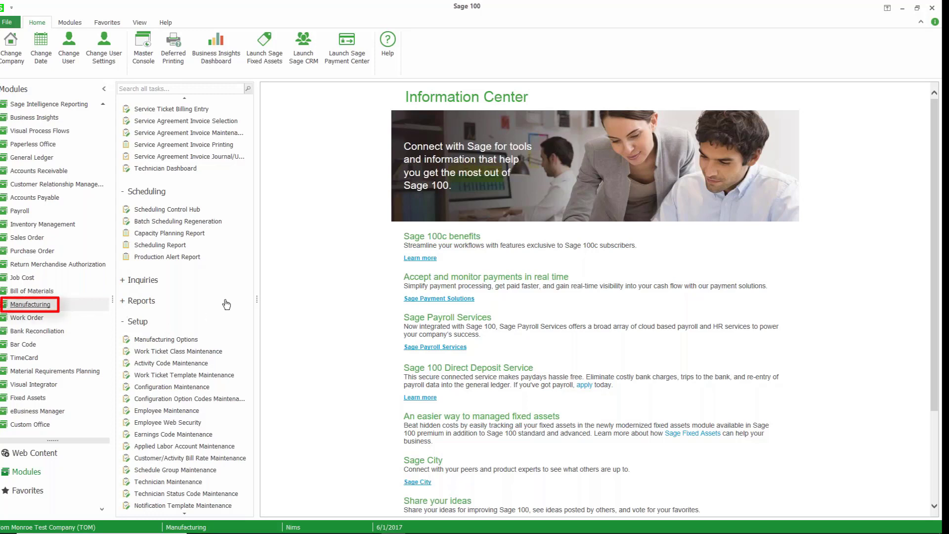
Launch the Service/Dispatch Board from the Field Service menu.
scroll(236, 273, up, 5)
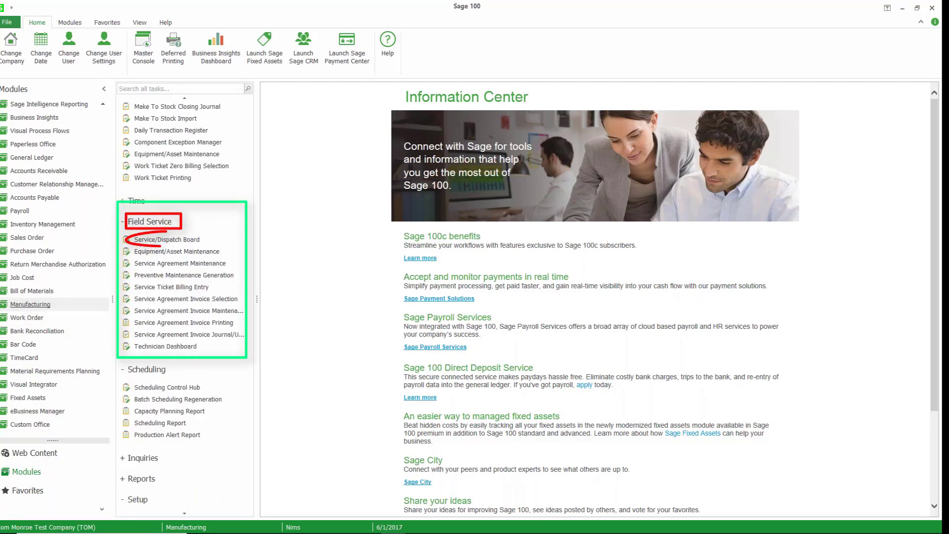
click(167, 239)
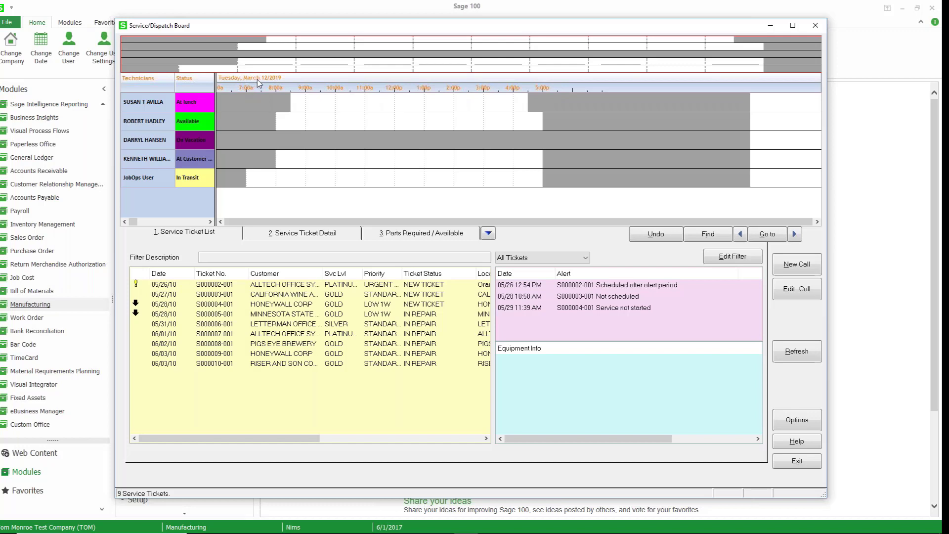
Jump the dispatch board to June 1, 2017 using the Go to calendar.
click(765, 234)
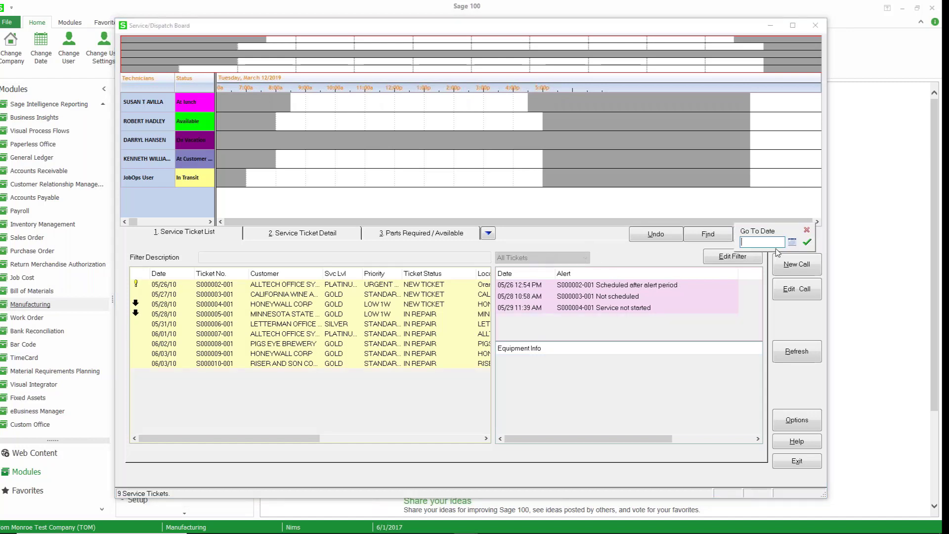
click(792, 242)
click(886, 303)
click(792, 242)
click(877, 277)
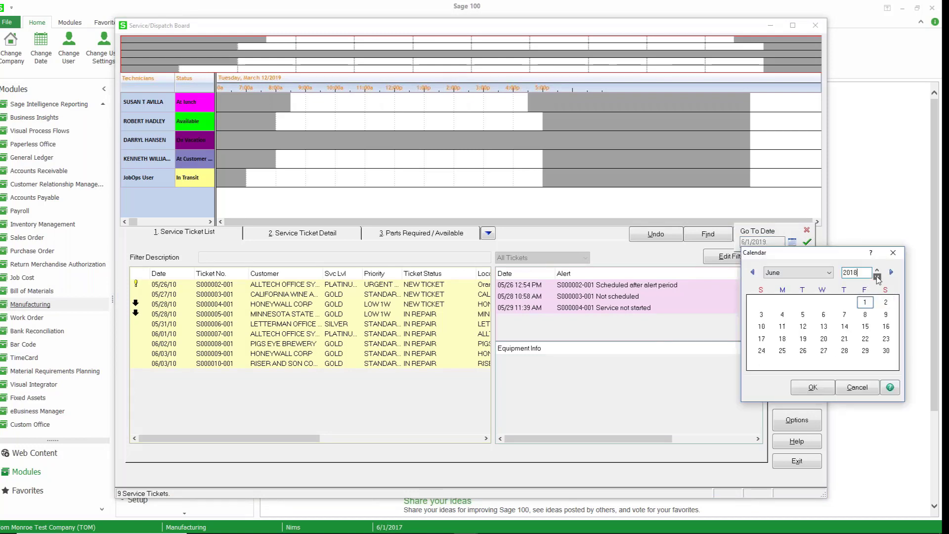
click(877, 276)
click(840, 311)
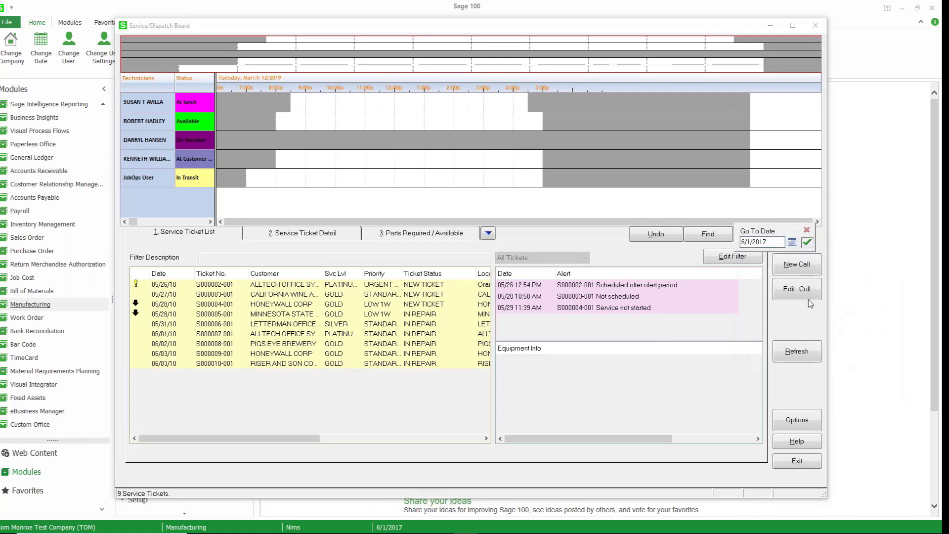
click(806, 242)
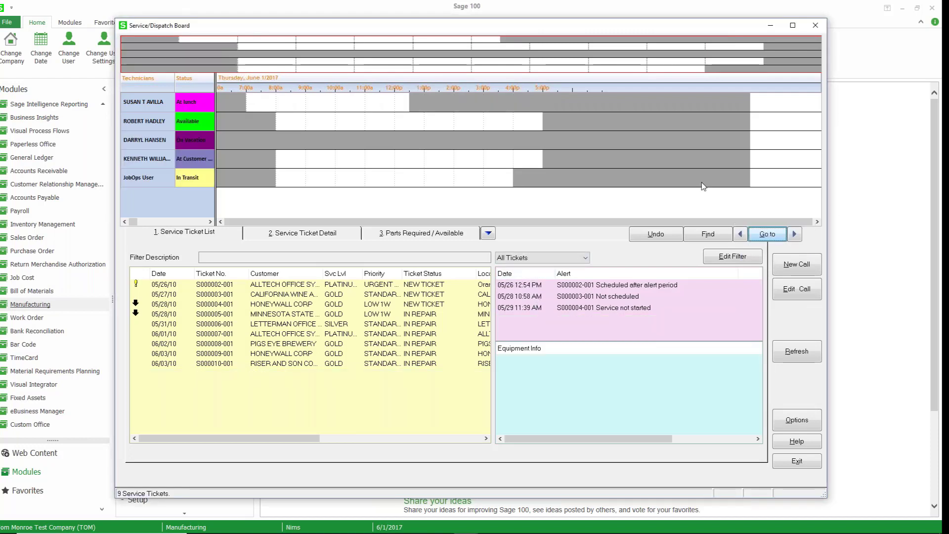
Step the schedule forward to June 6, then back day by day to Sunday, May 28, 2017.
click(794, 233)
click(794, 235)
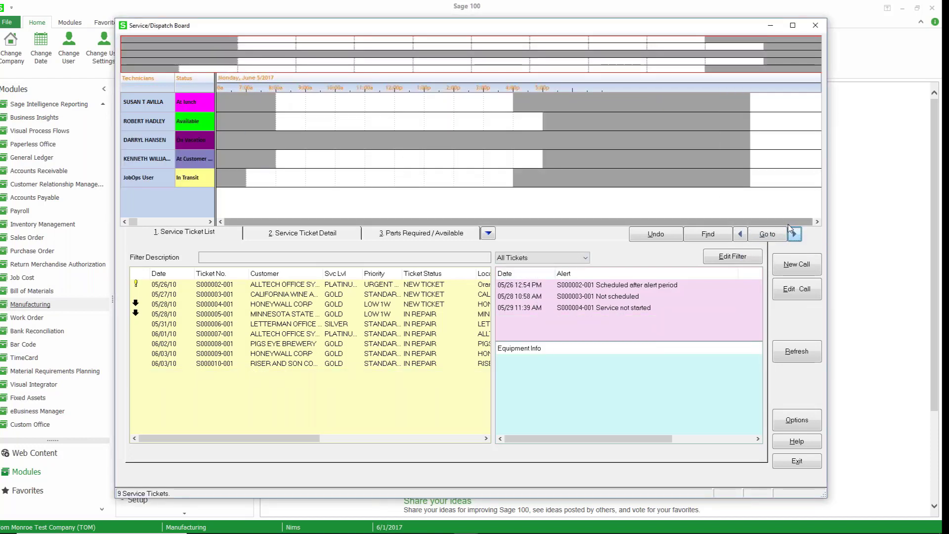
click(793, 233)
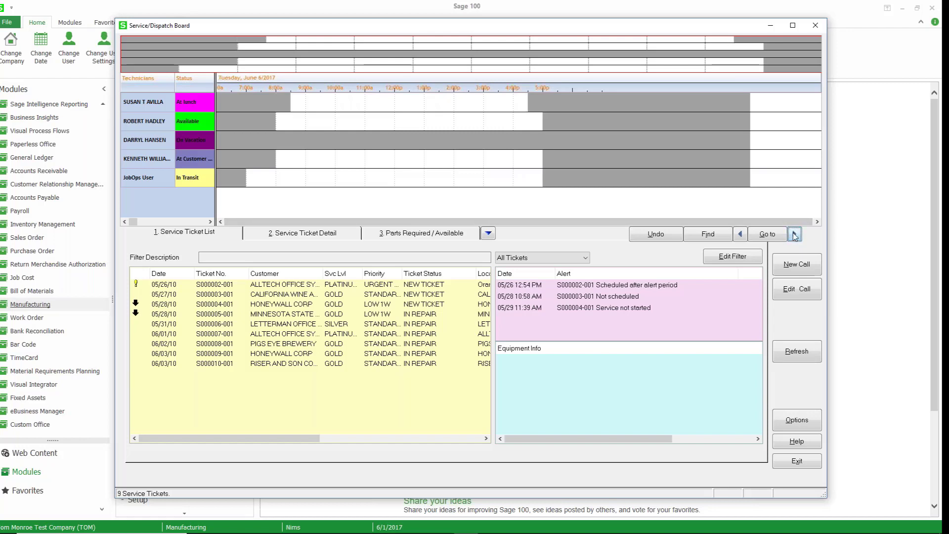
click(739, 235)
click(739, 234)
click(739, 235)
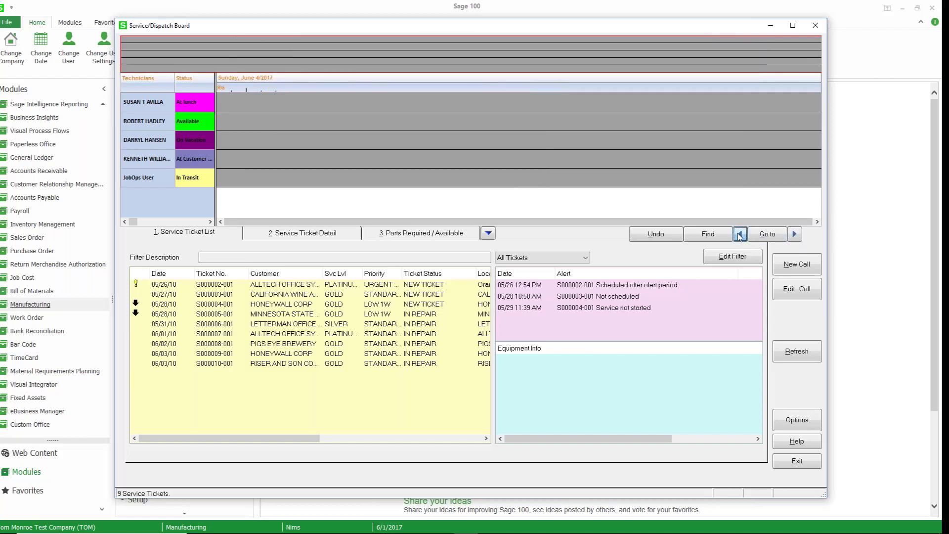
click(739, 235)
click(739, 235)
click(739, 235)
click(739, 235)
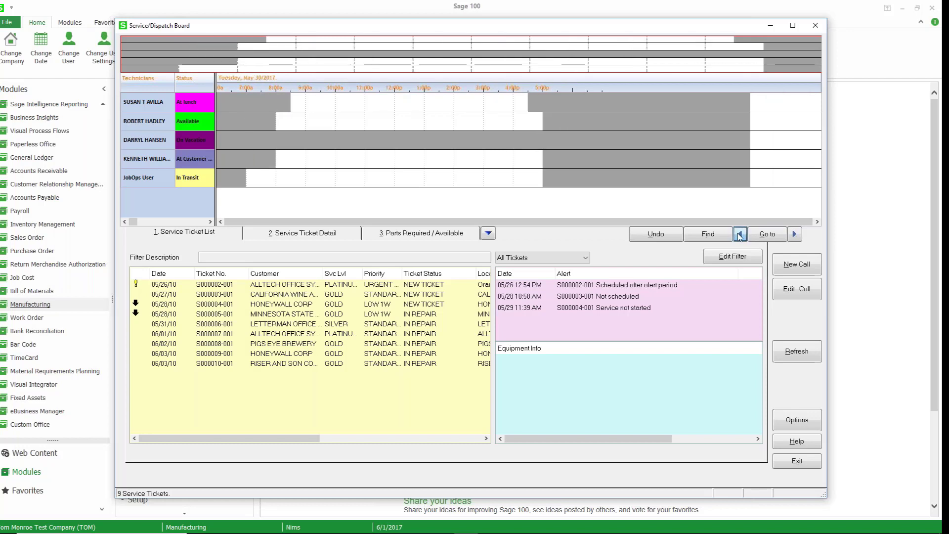
click(740, 235)
click(740, 235)
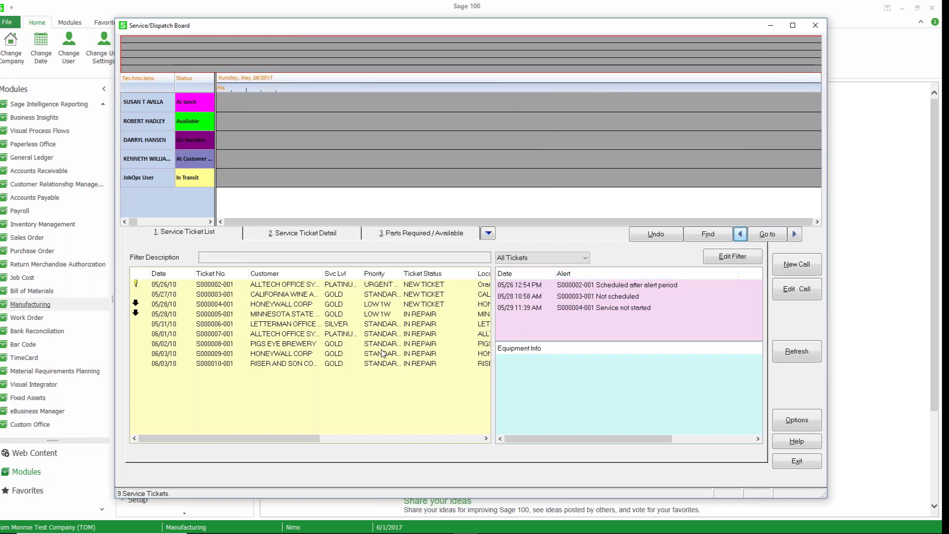
Move the schedule back two days to Friday, May 26, 2017.
click(325, 287)
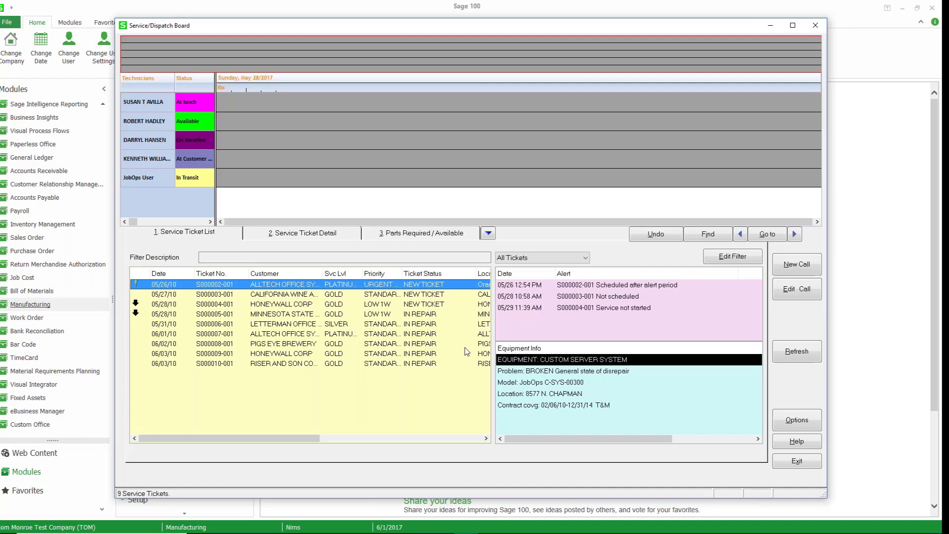
click(740, 234)
click(739, 234)
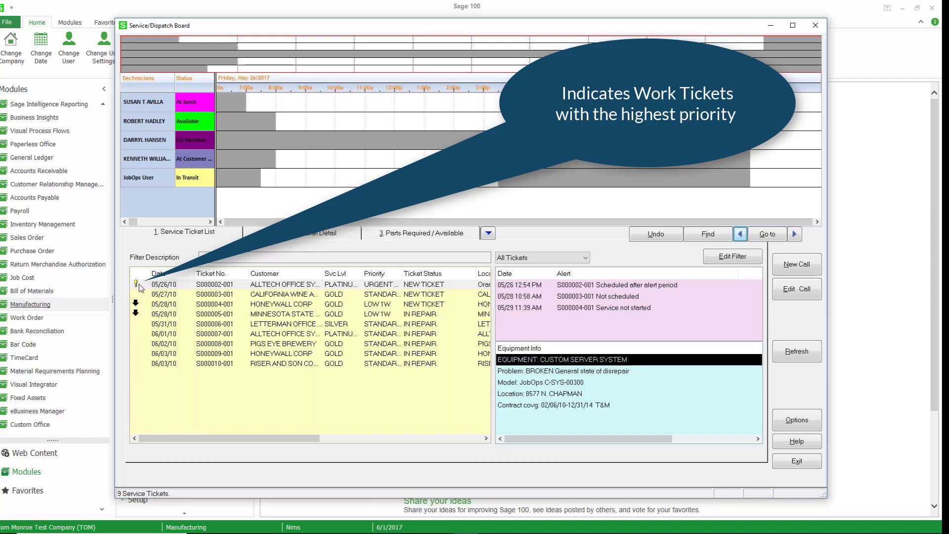
Review Equipment Info for tickets S000002-001, S000004-001 and S000003-001.
click(140, 286)
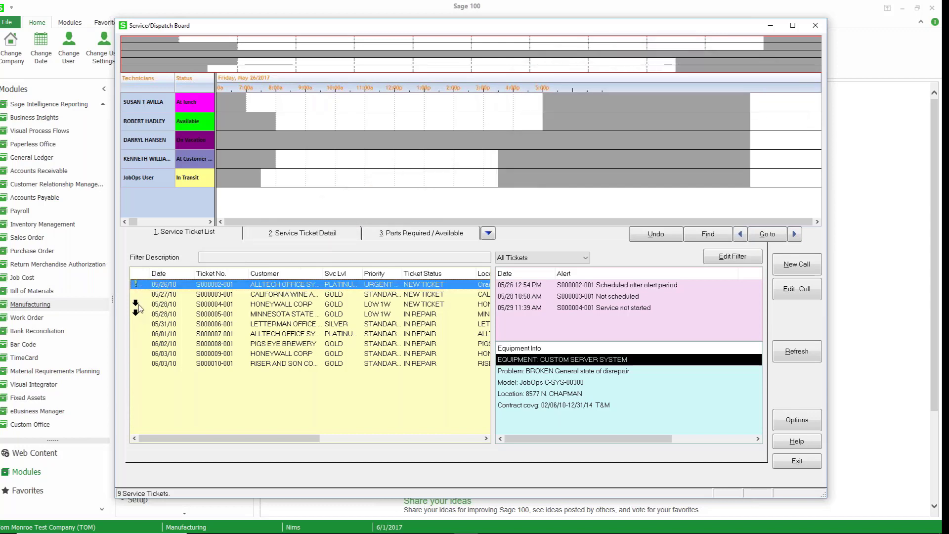
click(139, 306)
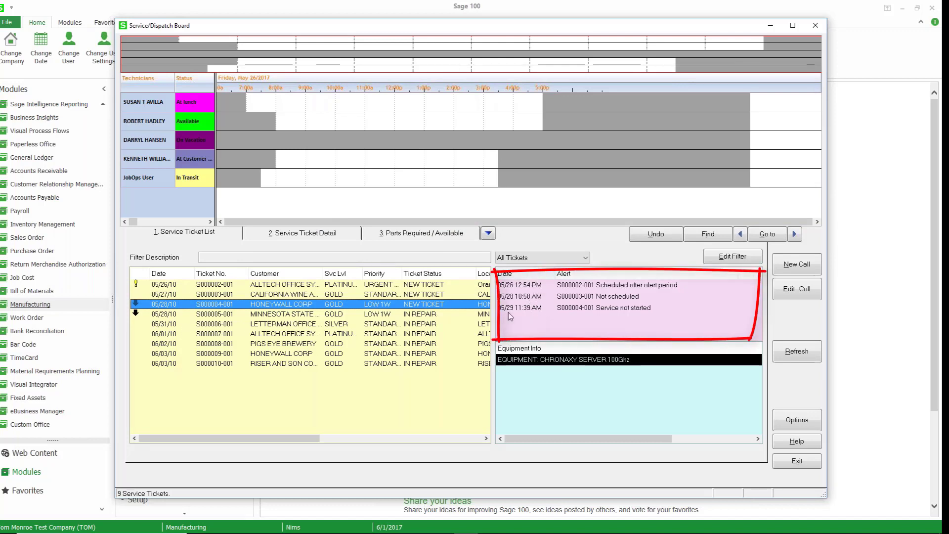
click(443, 286)
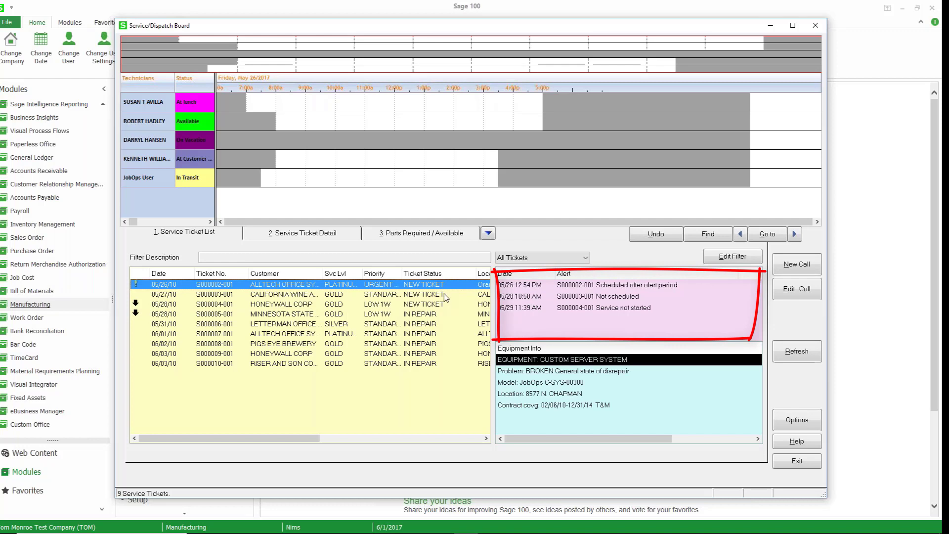
click(447, 295)
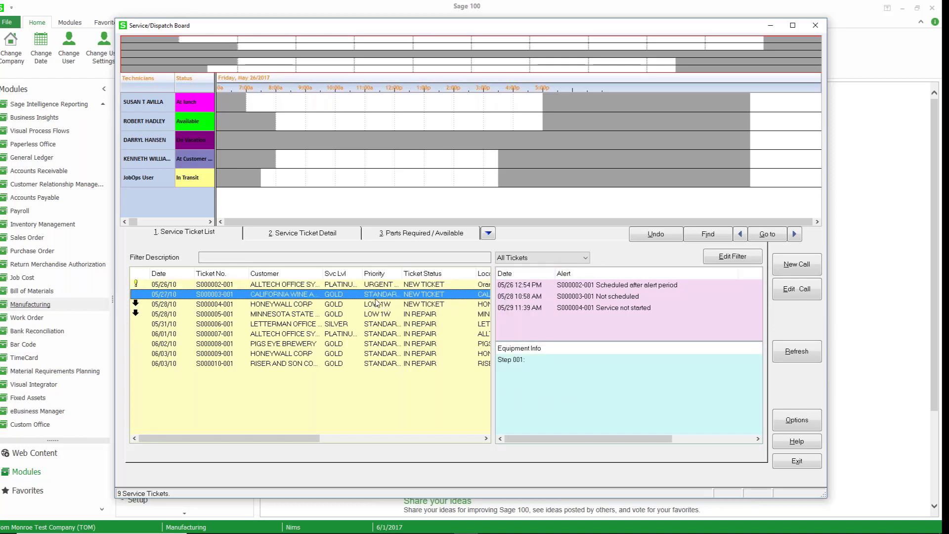
click(360, 288)
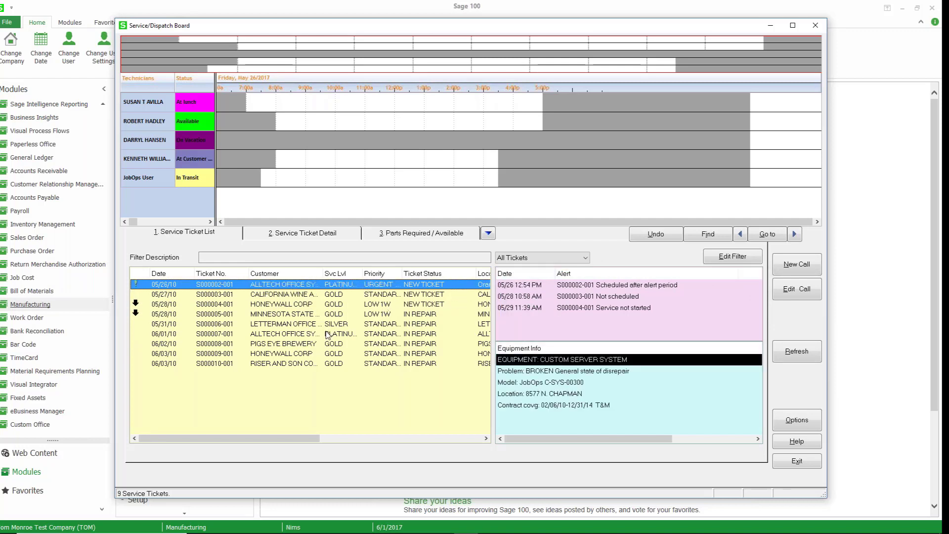
Review S000002-001's detail (class FSD, scheduled hours), then its required parts and availability.
click(345, 288)
click(324, 234)
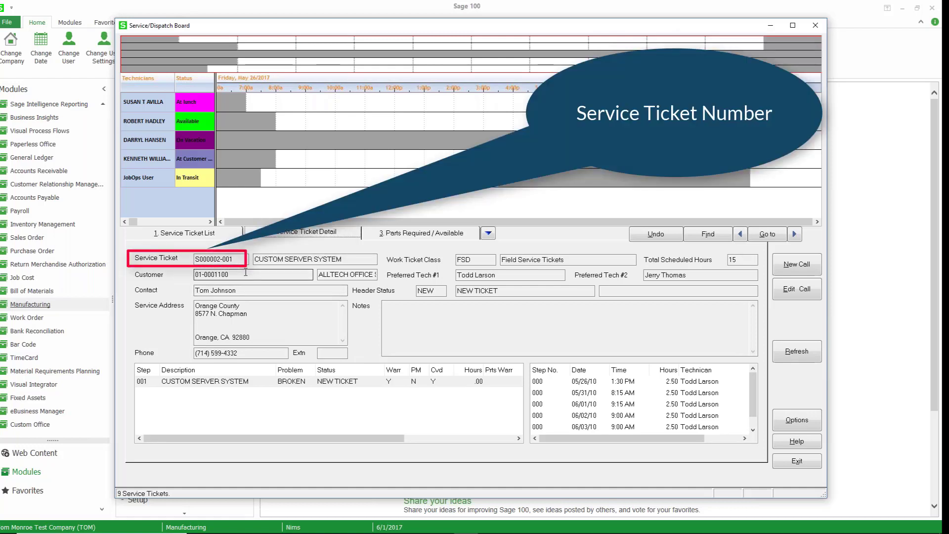
click(467, 260)
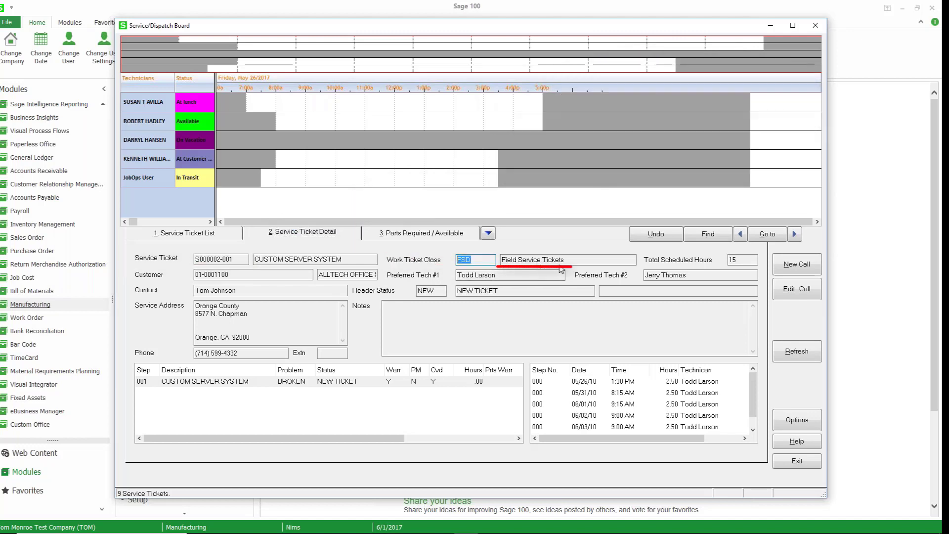
key(Tab)
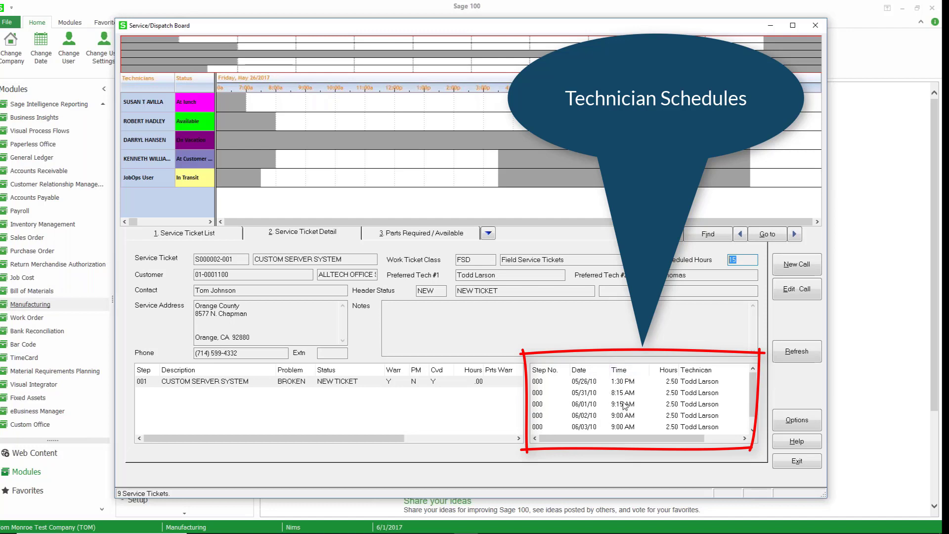
click(421, 232)
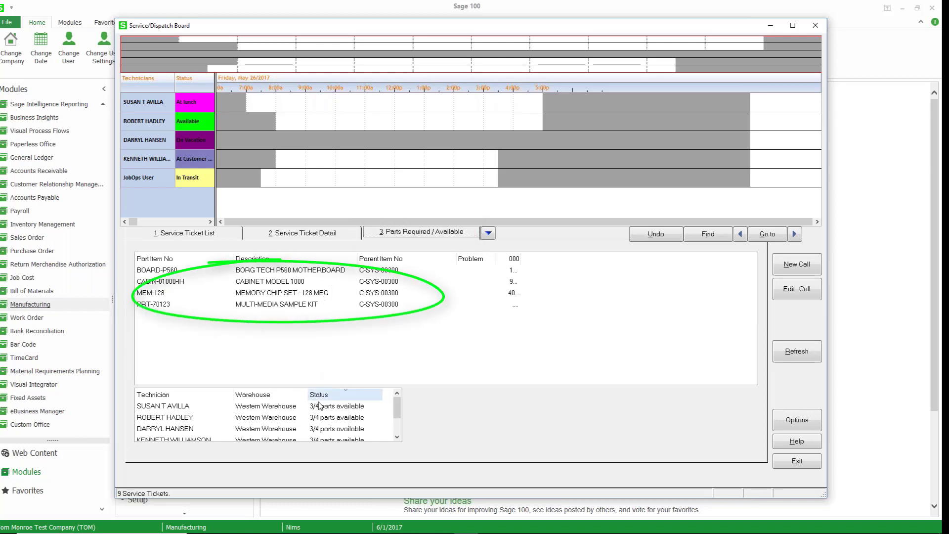
click(397, 438)
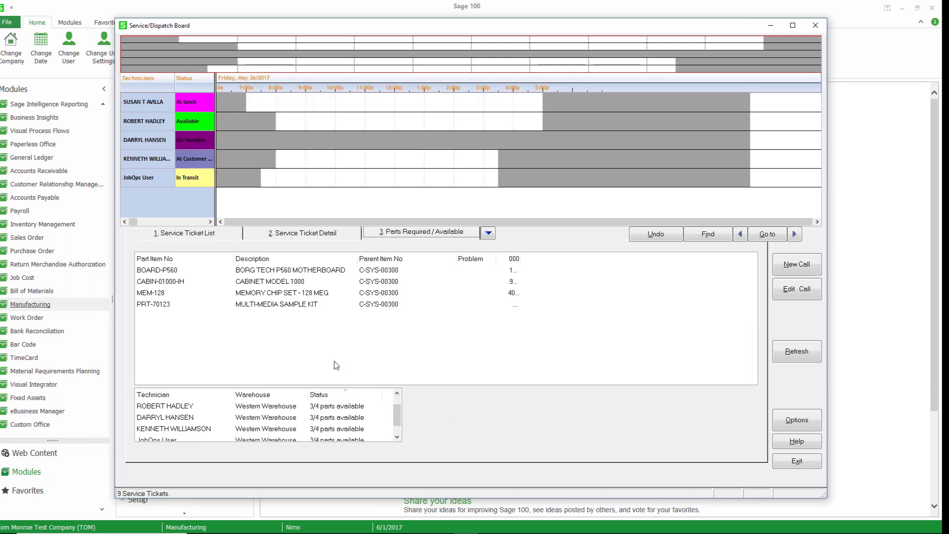
Load service ticket S000002-001 for ALLTECH OFFICE SYSTEMS through Find Service Ticket.
click(232, 238)
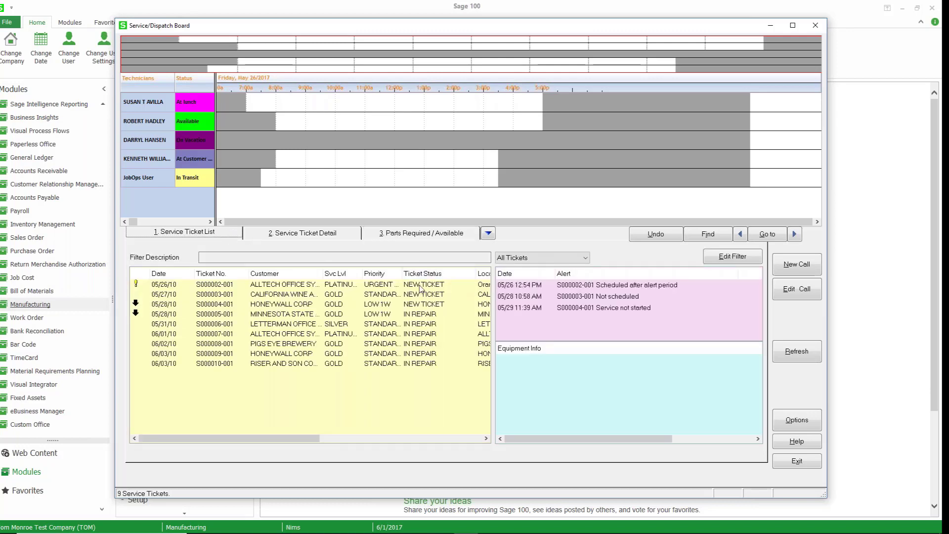
click(421, 287)
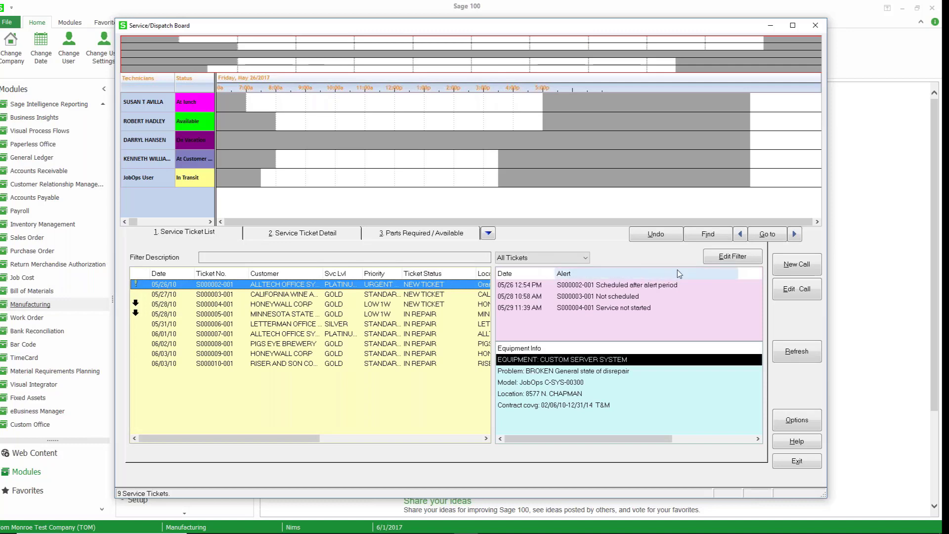
click(708, 234)
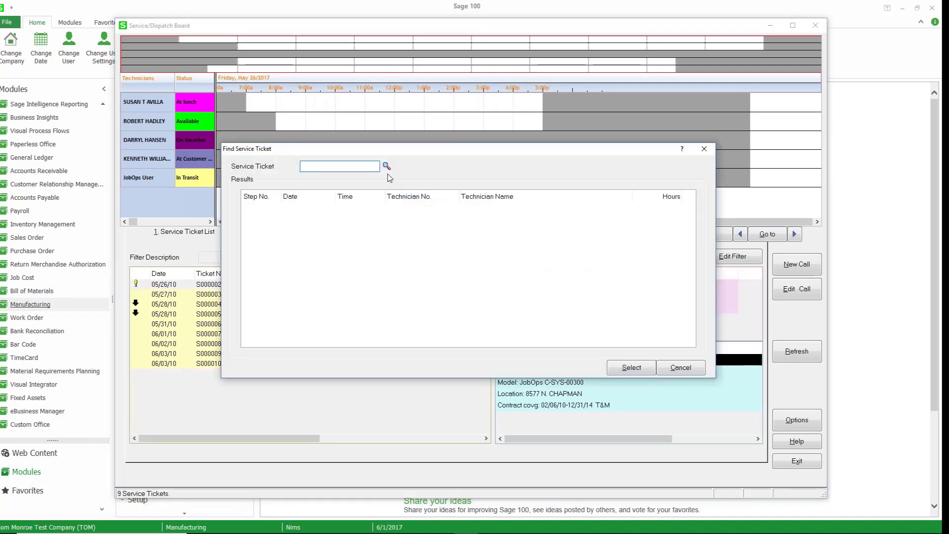
click(386, 167)
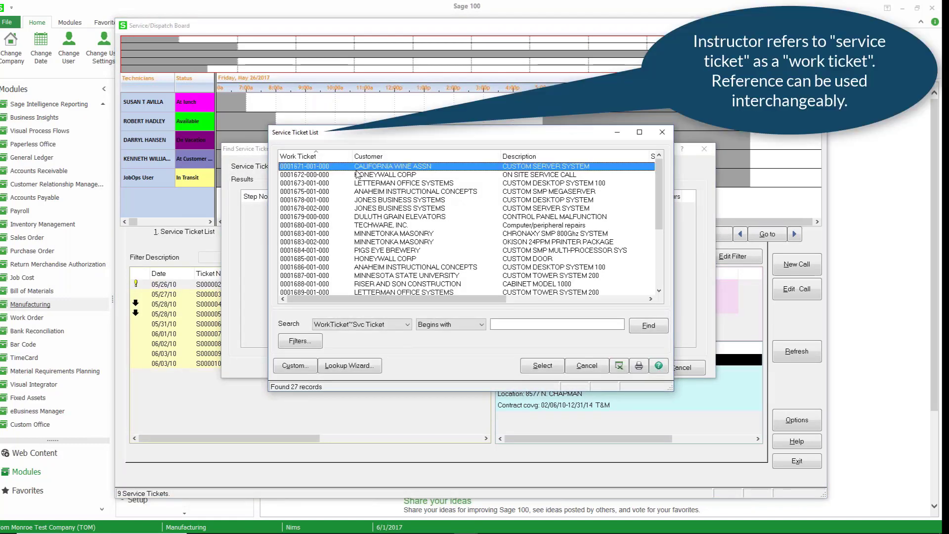
scroll(386, 225, down, 5)
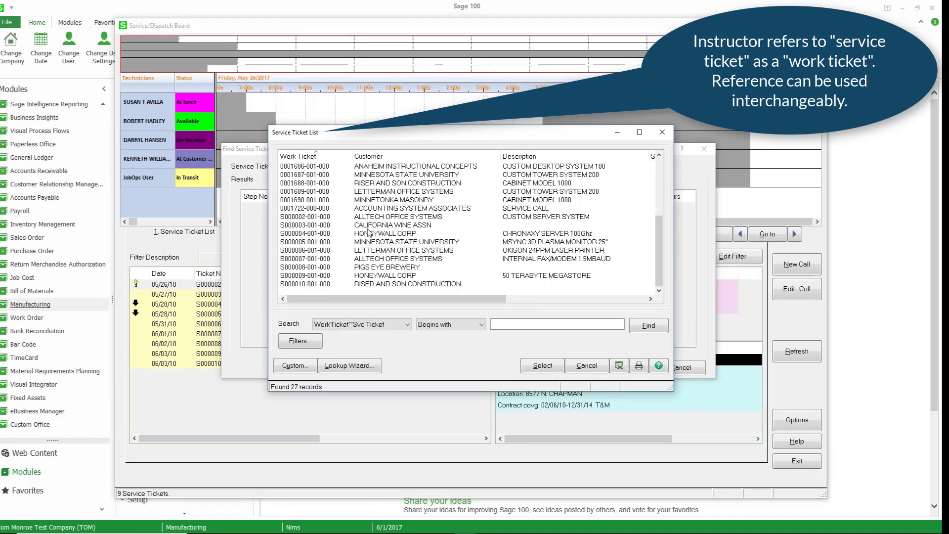
click(345, 217)
double_click(344, 217)
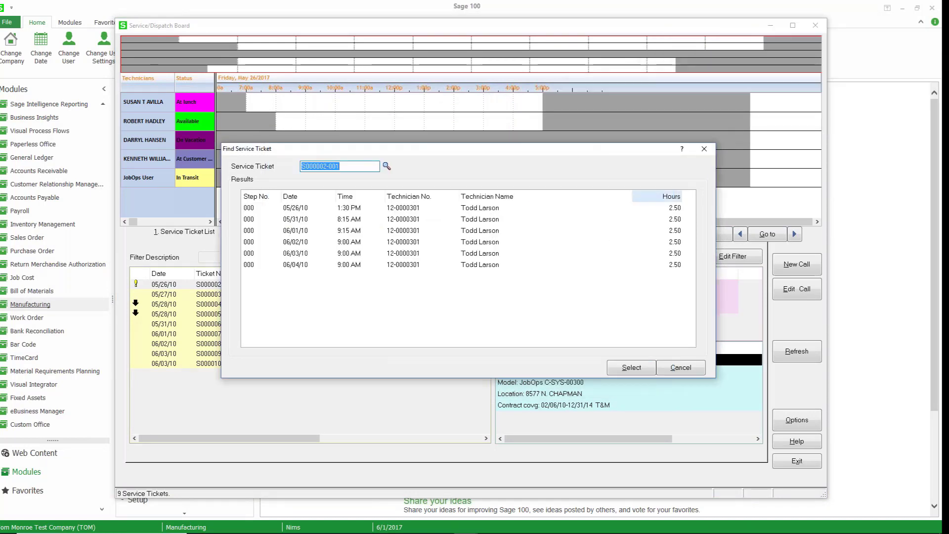
click(404, 212)
click(632, 368)
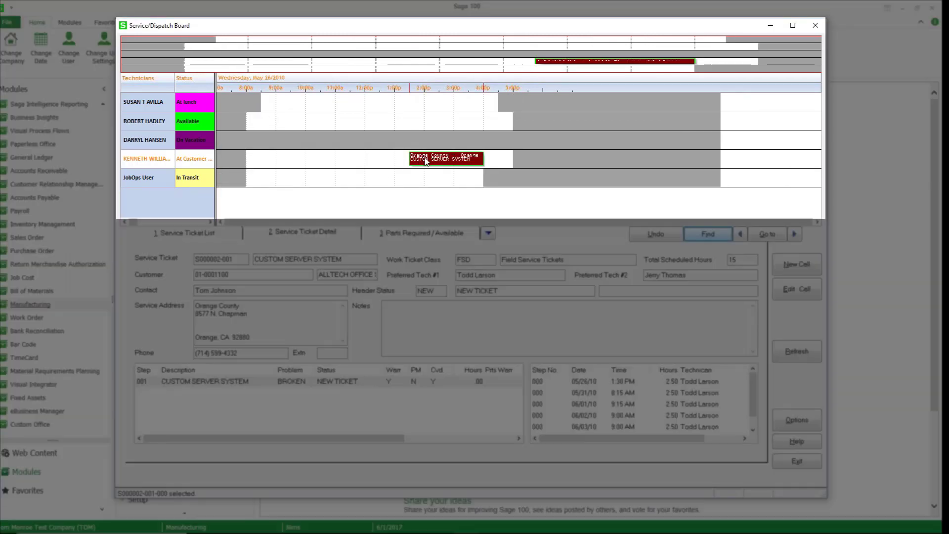
Drag the appointment earlier so it starts at 12:45 PM instead of 1:30 PM.
mouse_move(427, 160)
drag(429, 161, 407, 164)
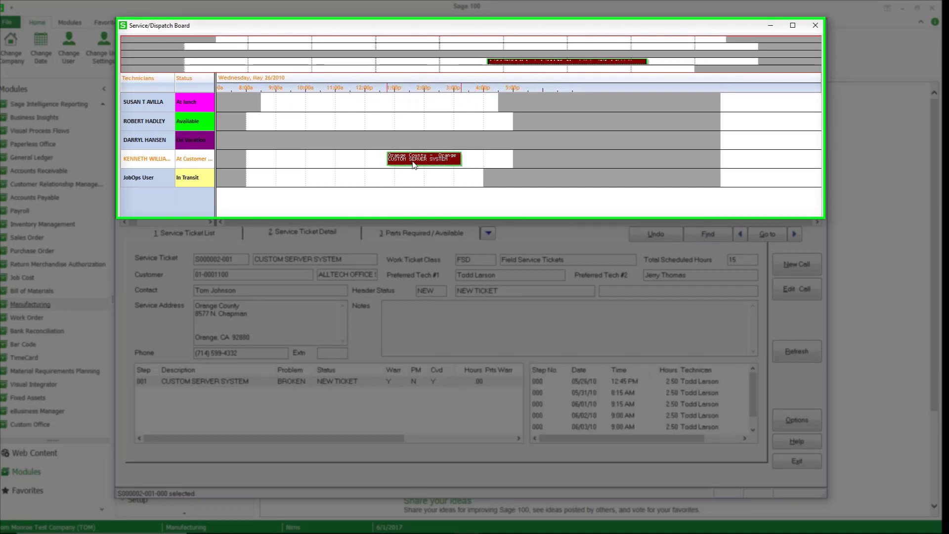
mouse_move(414, 165)
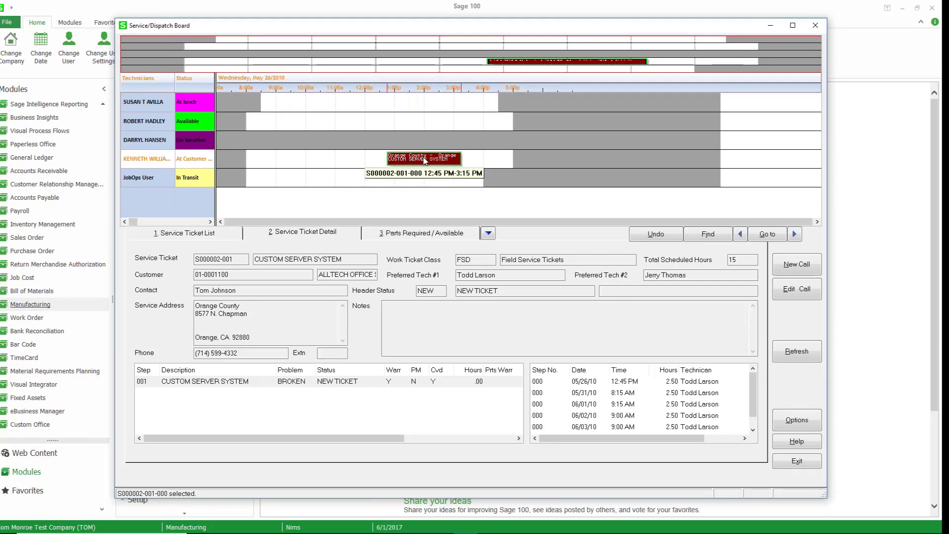
right_click(424, 160)
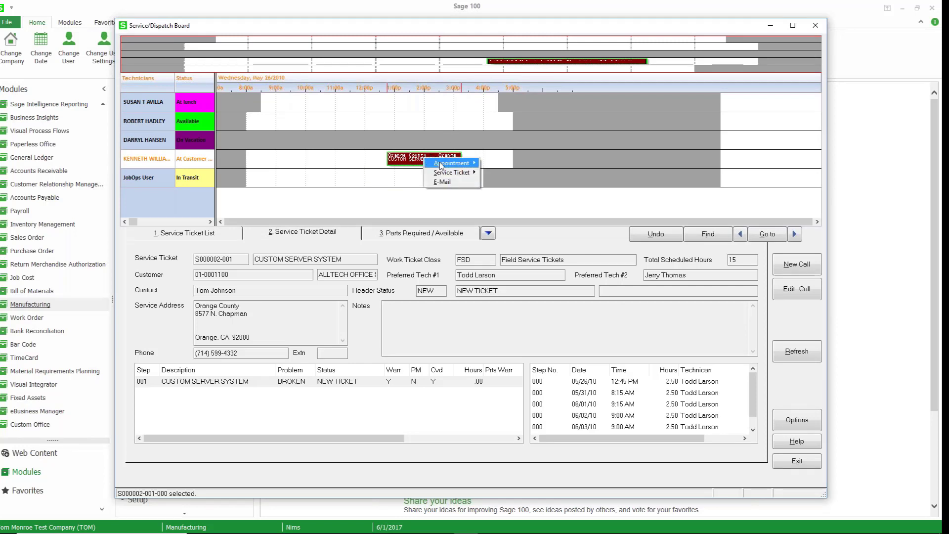
mouse_move(474, 173)
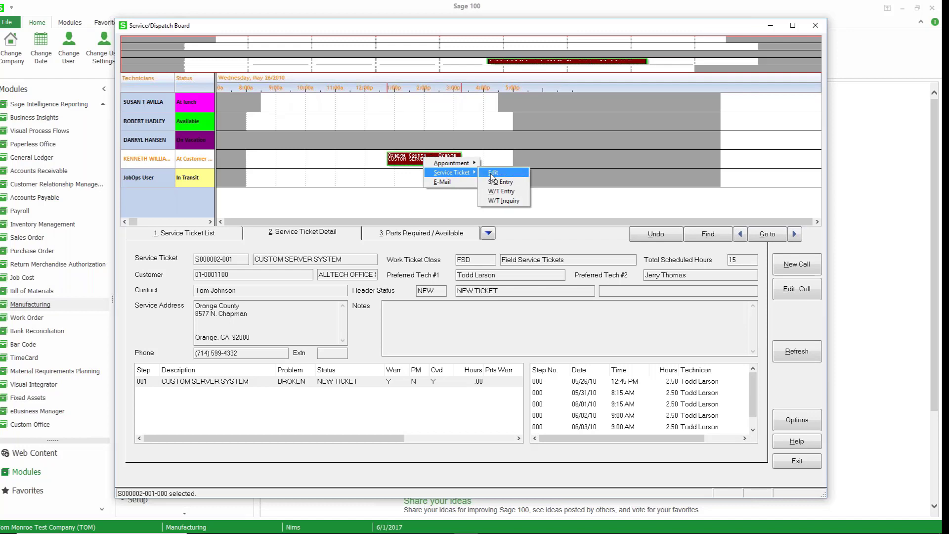
click(493, 173)
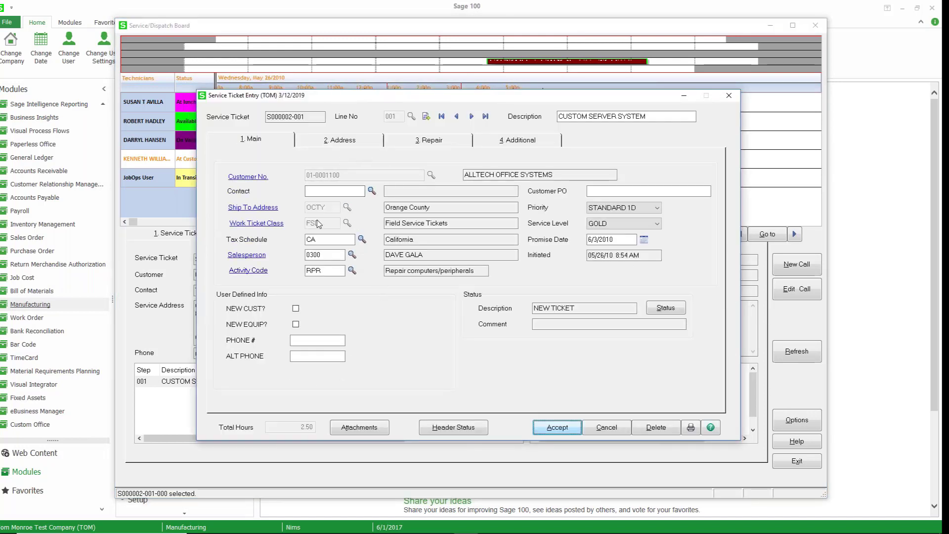
click(315, 267)
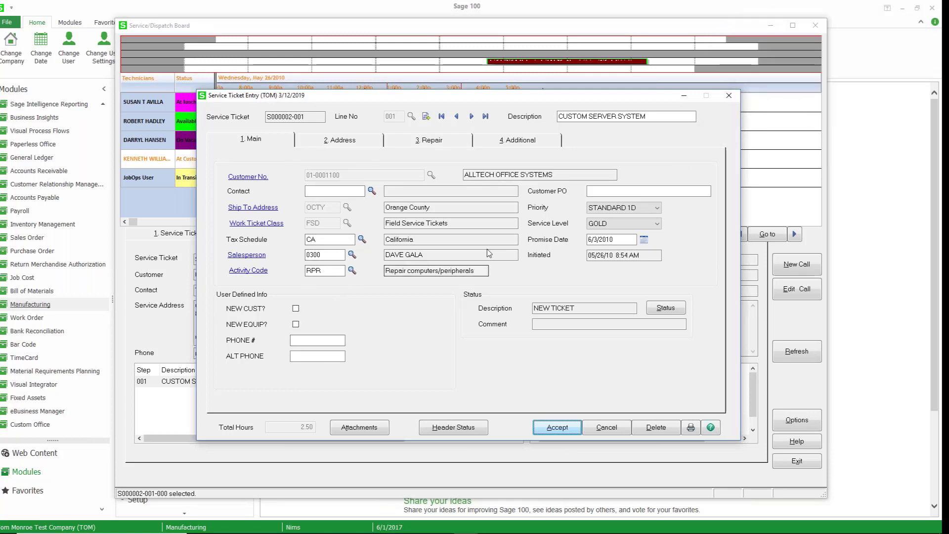
click(607, 224)
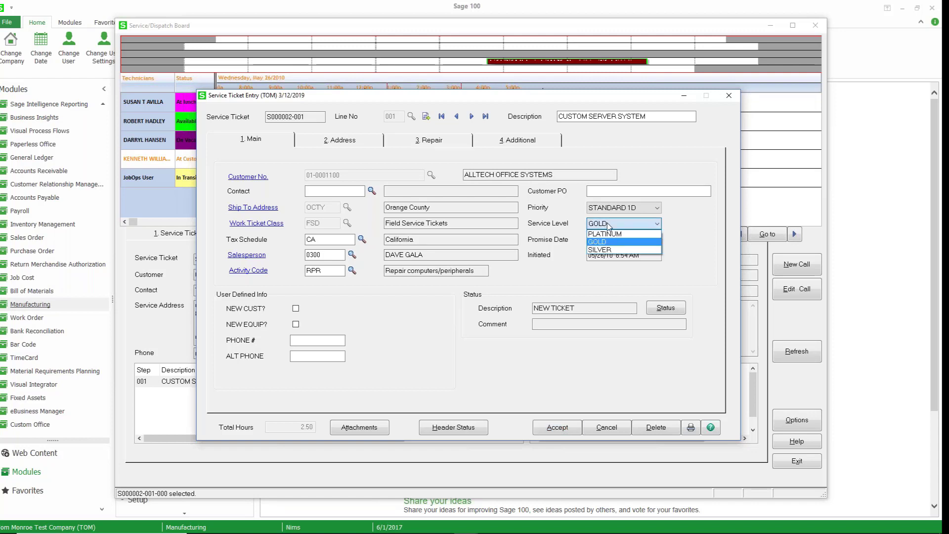
click(608, 225)
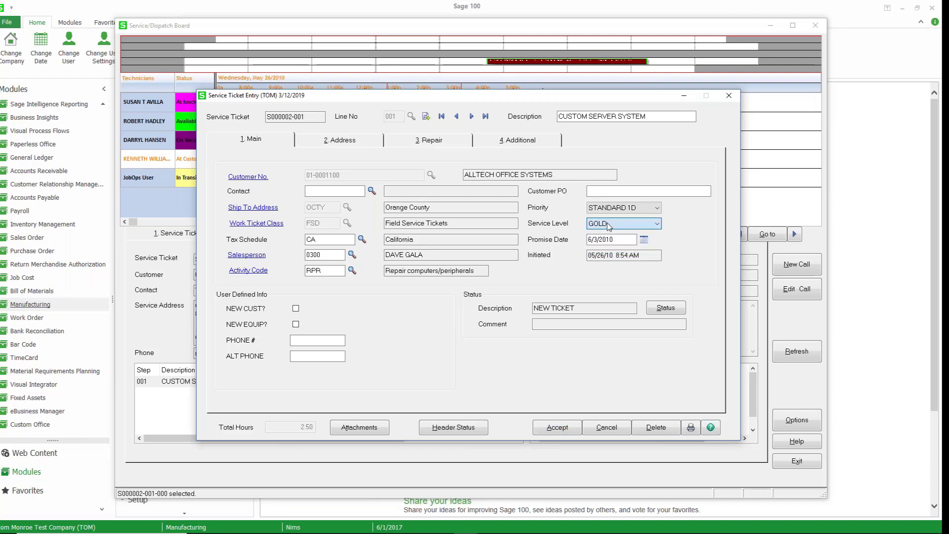
click(349, 141)
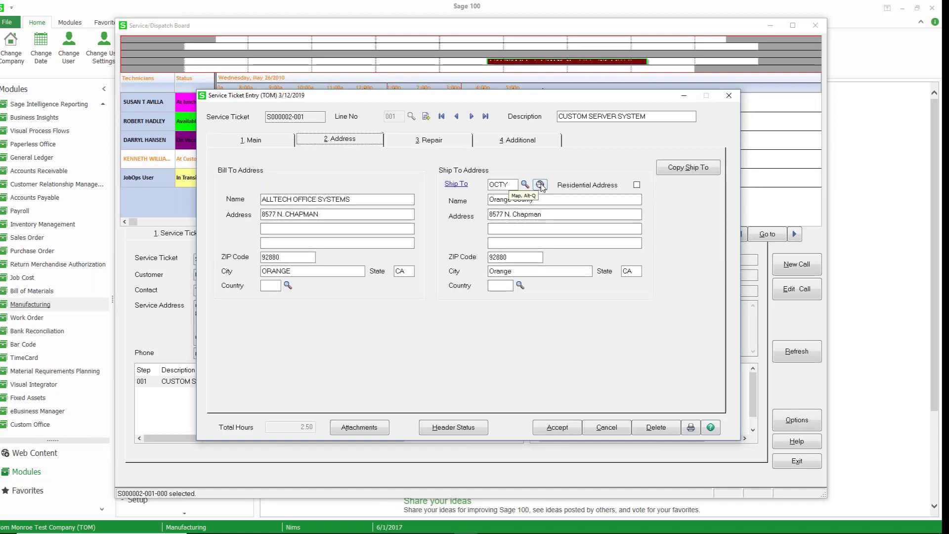
click(440, 144)
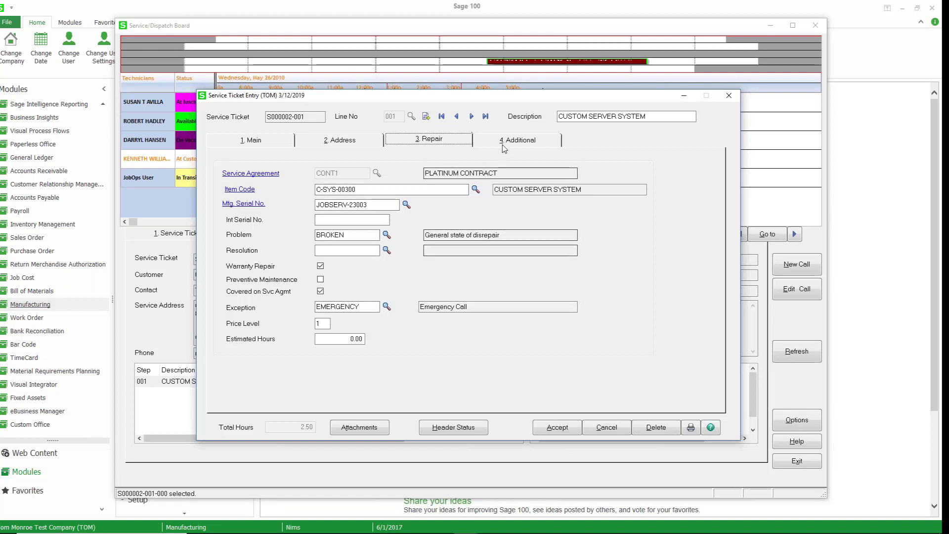
click(520, 139)
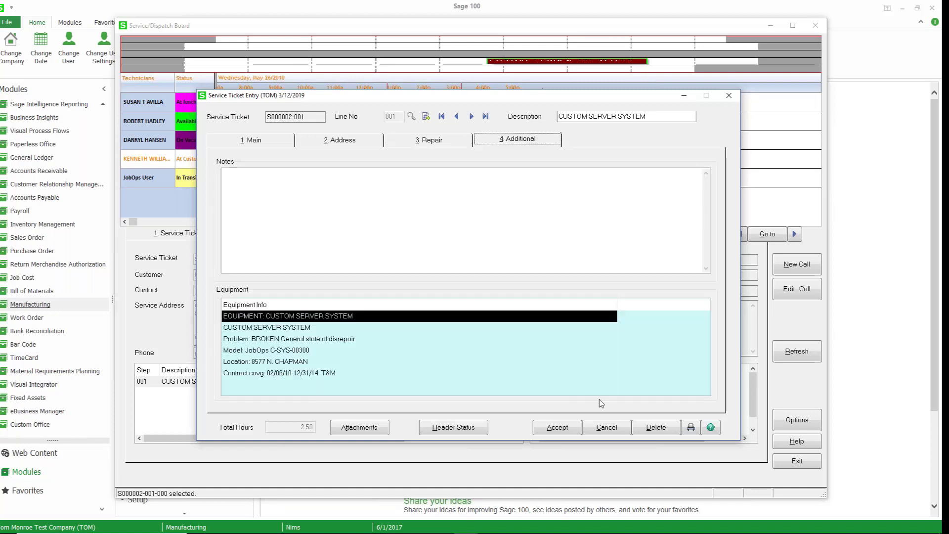
click(622, 429)
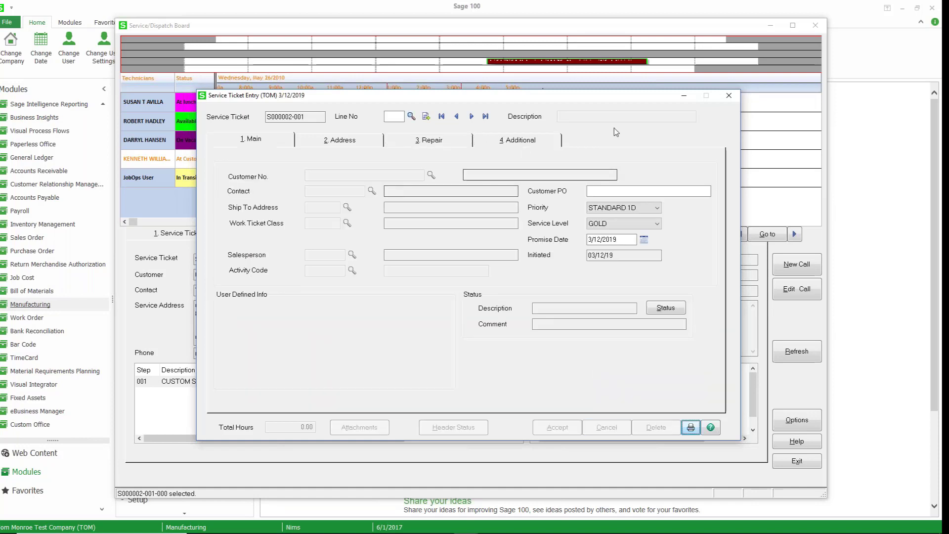
click(728, 95)
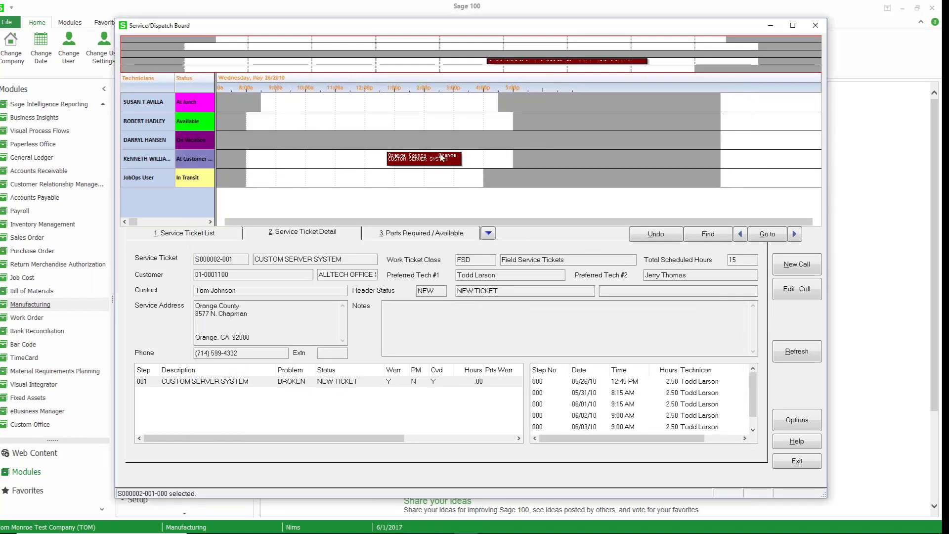
right_click(438, 159)
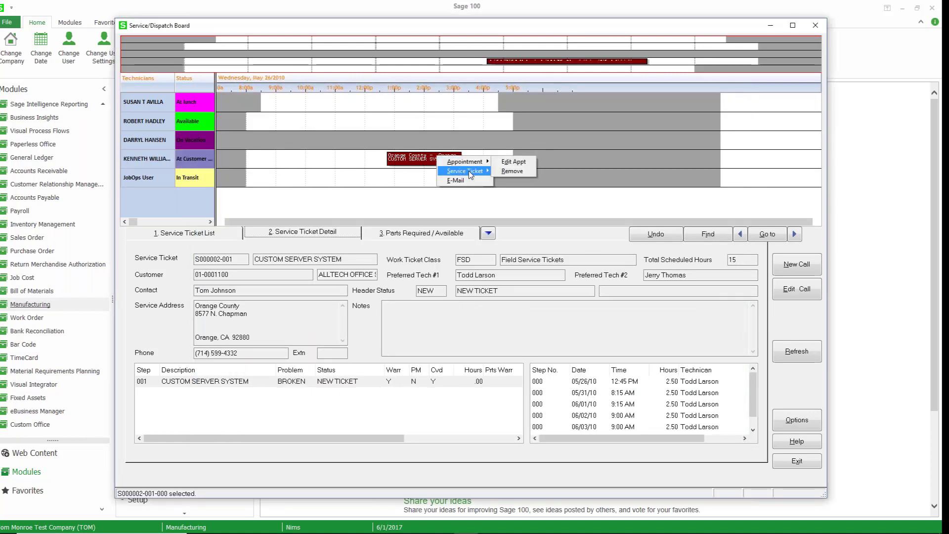
mouse_move(470, 174)
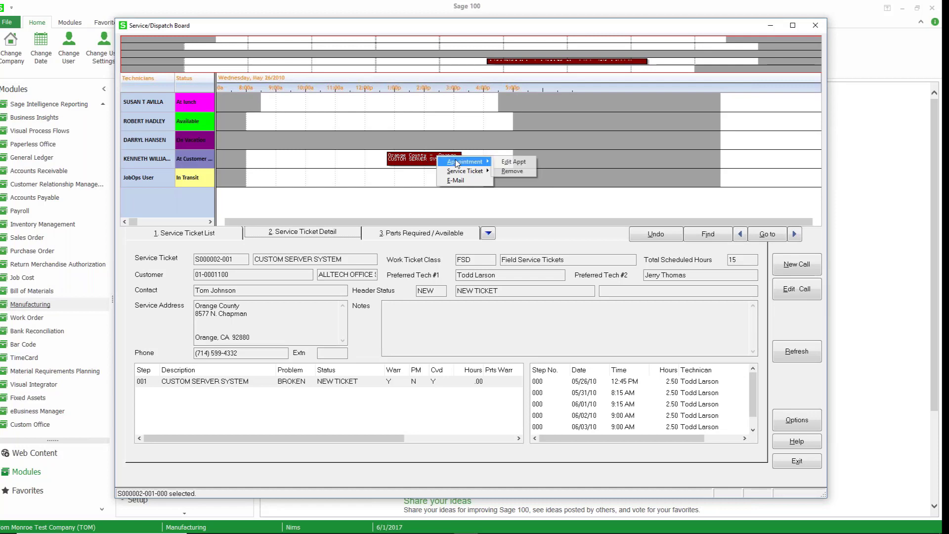
click(506, 161)
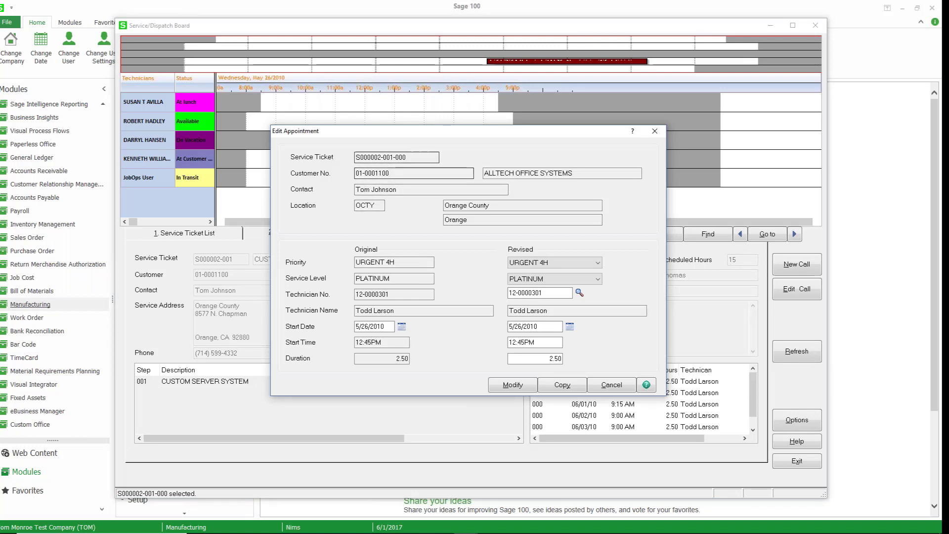
click(393, 190)
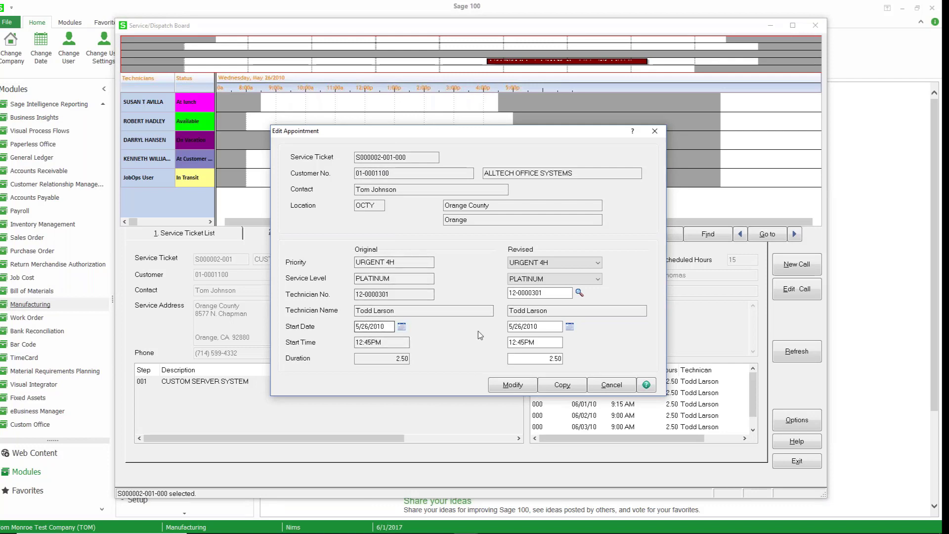
key(Escape)
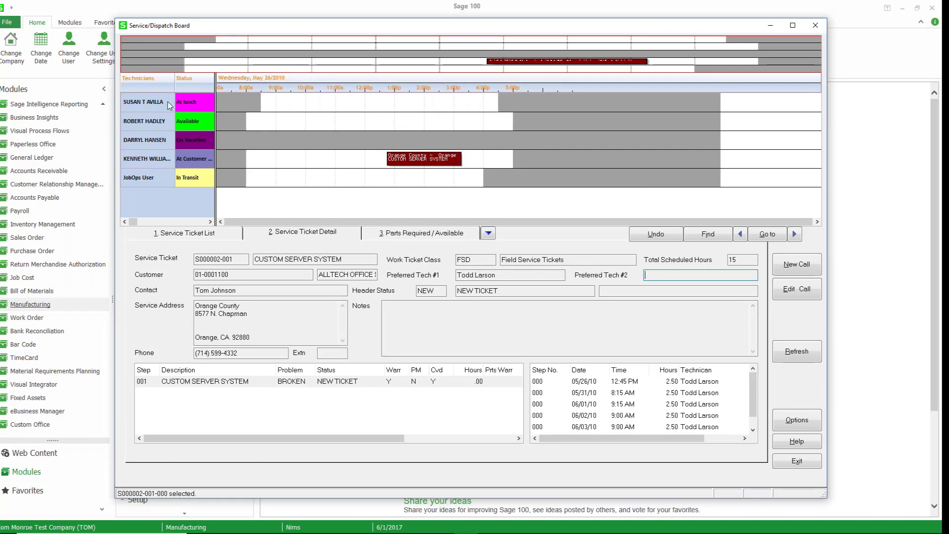
Set the first technician's status to Available and dismiss the notice.
right_click(187, 103)
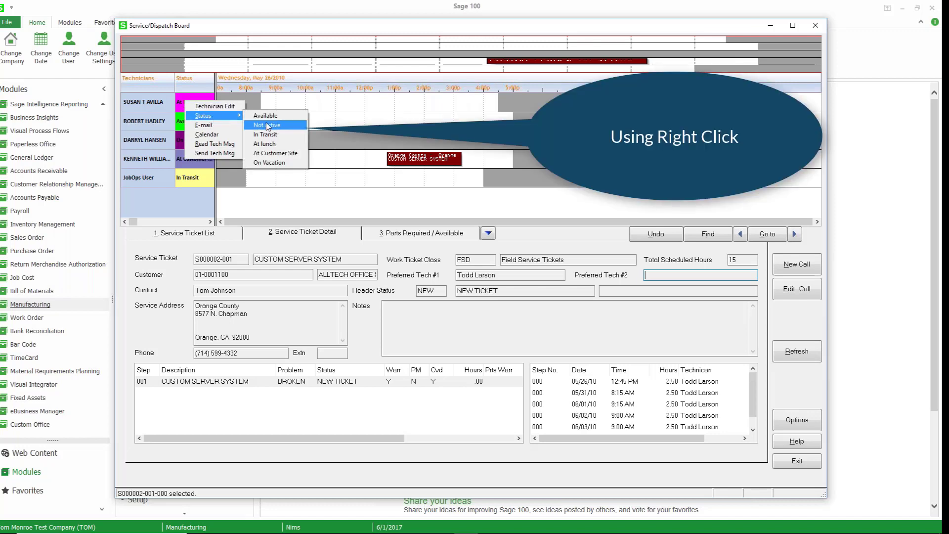
click(270, 116)
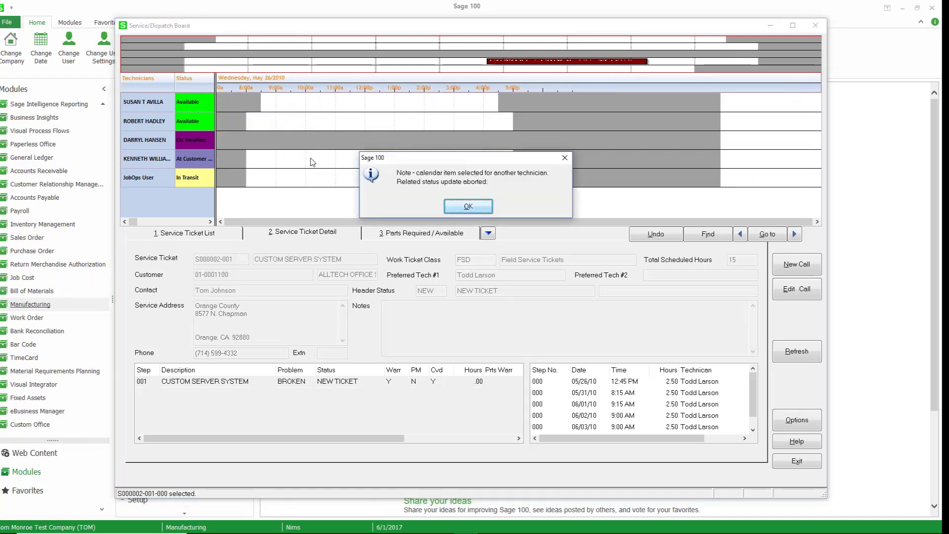
click(465, 209)
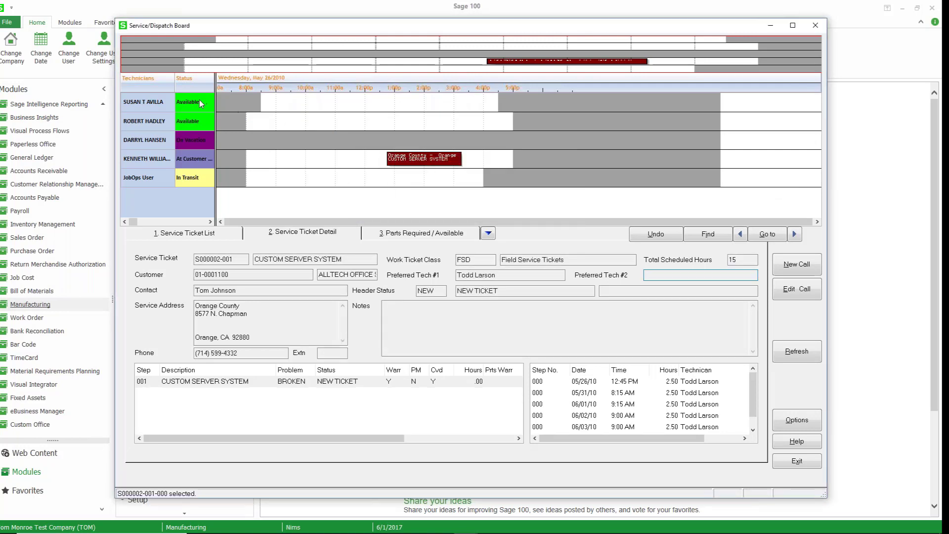
View the first technician's service calendar, then bring up the Status submenu again.
right_click(201, 103)
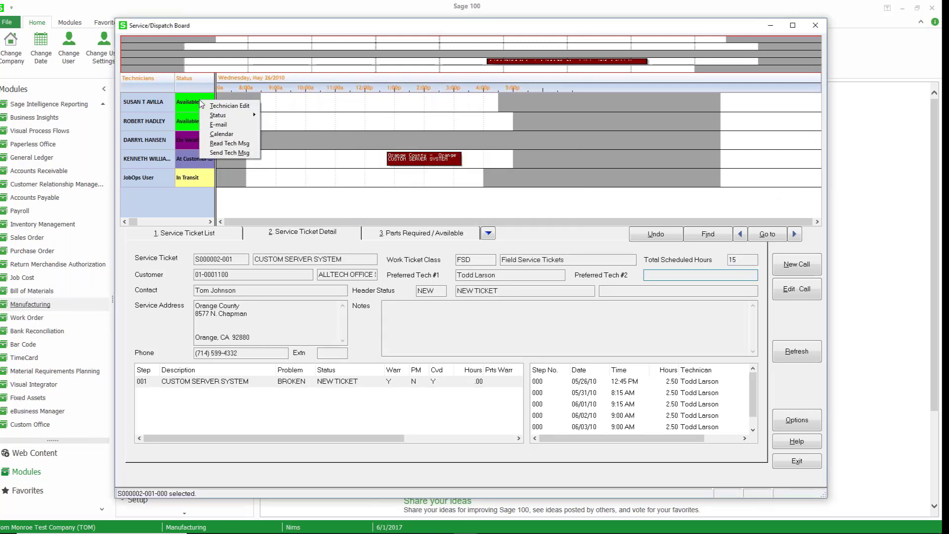
click(221, 134)
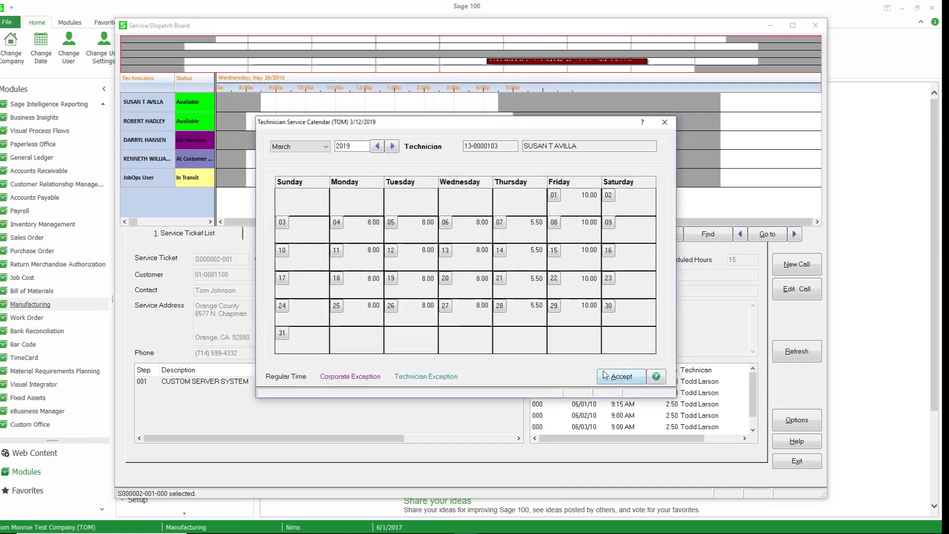
click(605, 375)
right_click(198, 101)
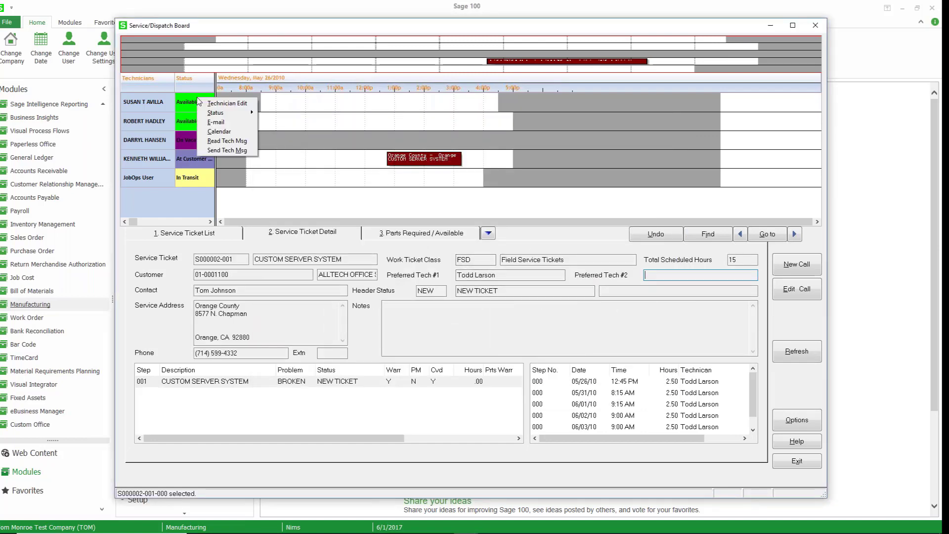
mouse_move(216, 113)
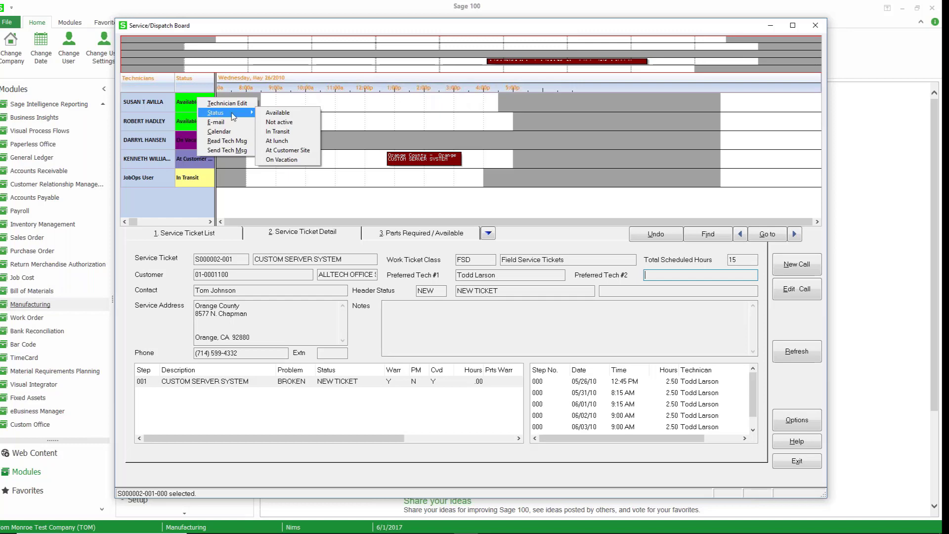
click(227, 103)
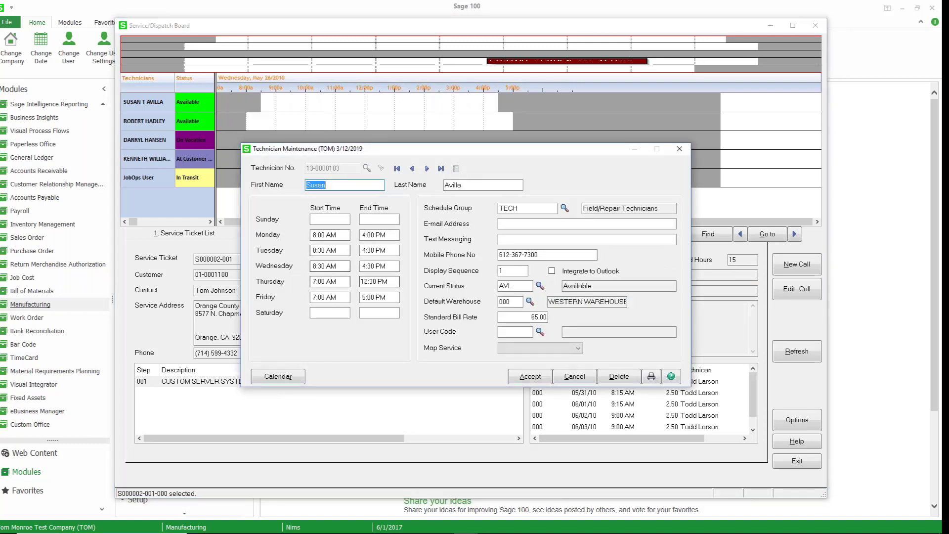
click(568, 378)
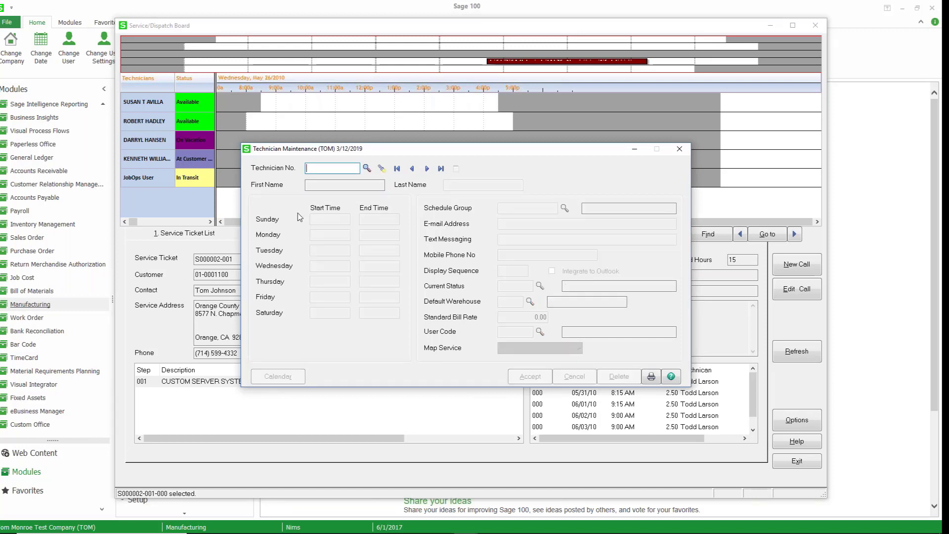
click(678, 148)
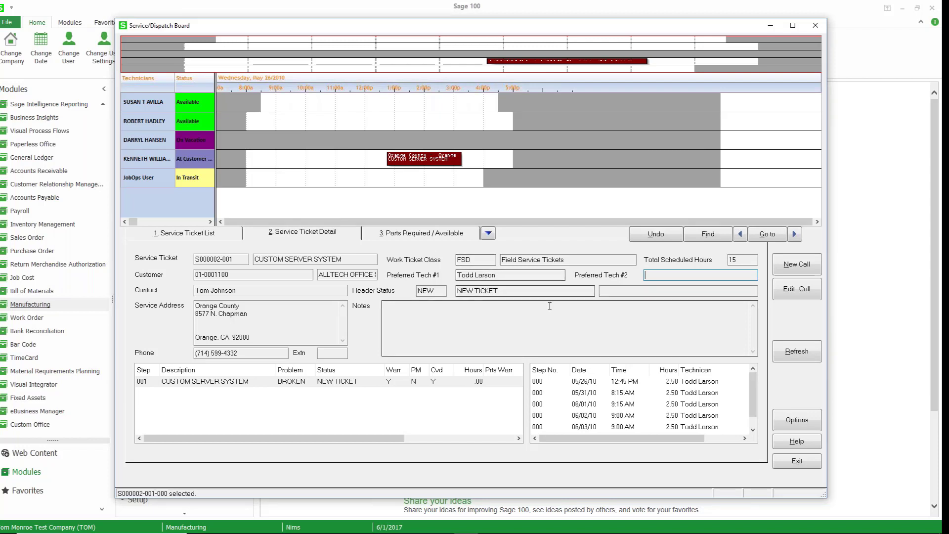
Start a new call for ACCOUNTING SYSTEM ASSOCIATES, ship-to 01 ADVANCED COMPUTER SOLUTIONS, class FSD.
click(797, 264)
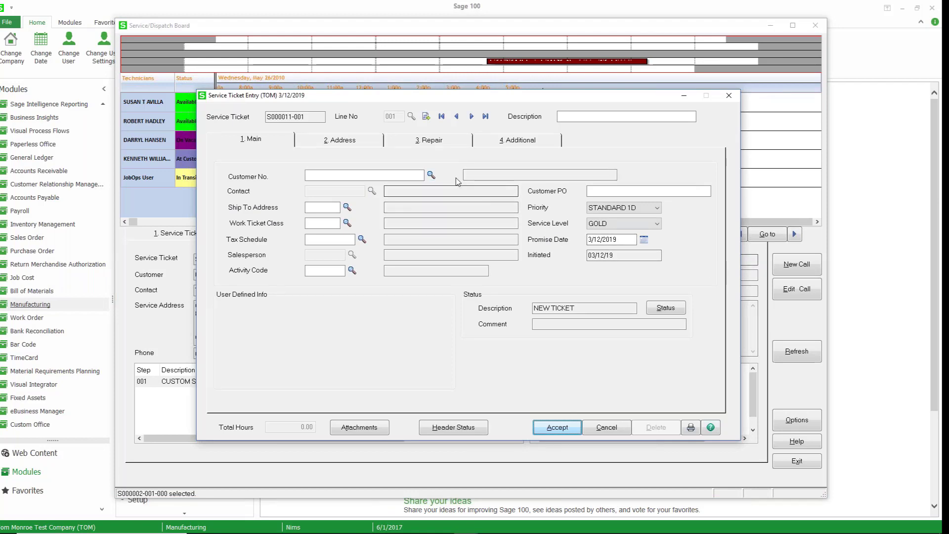
key(F2)
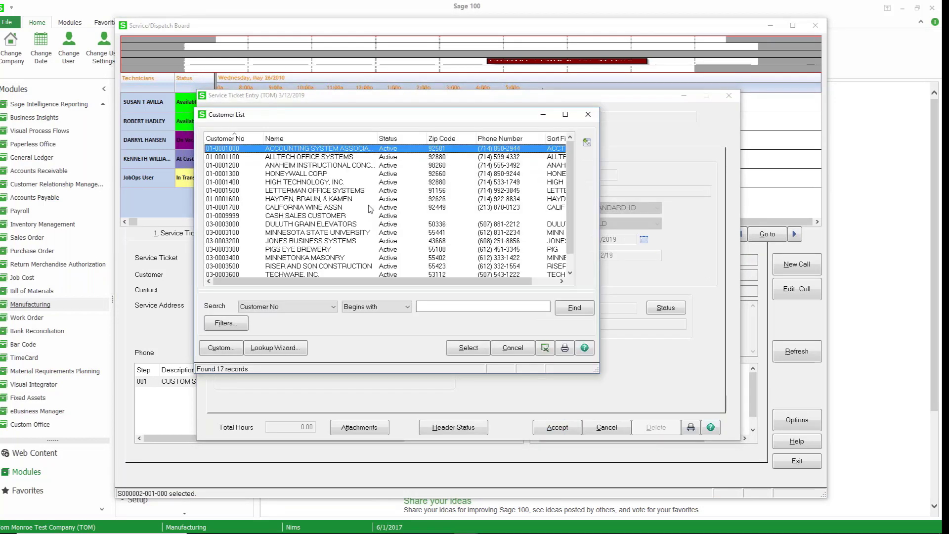
double_click(306, 149)
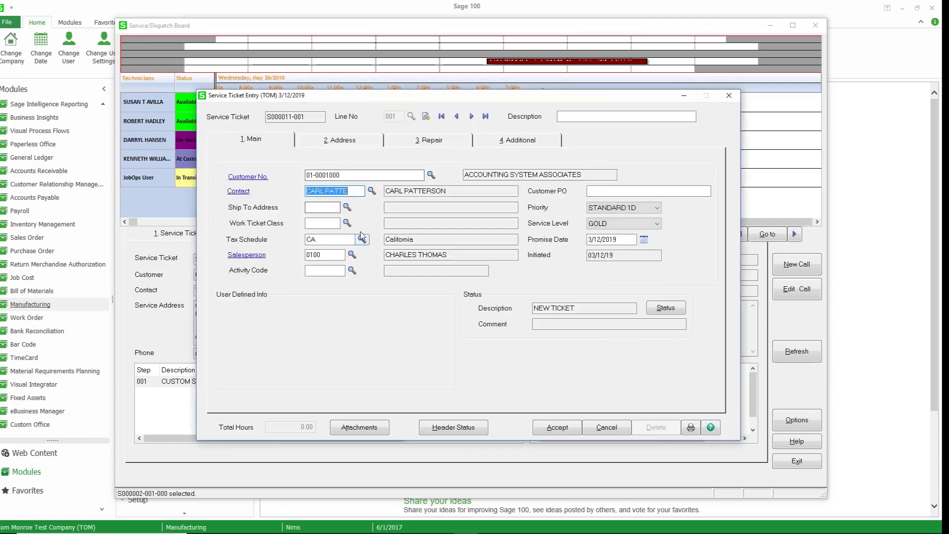
click(347, 207)
click(533, 366)
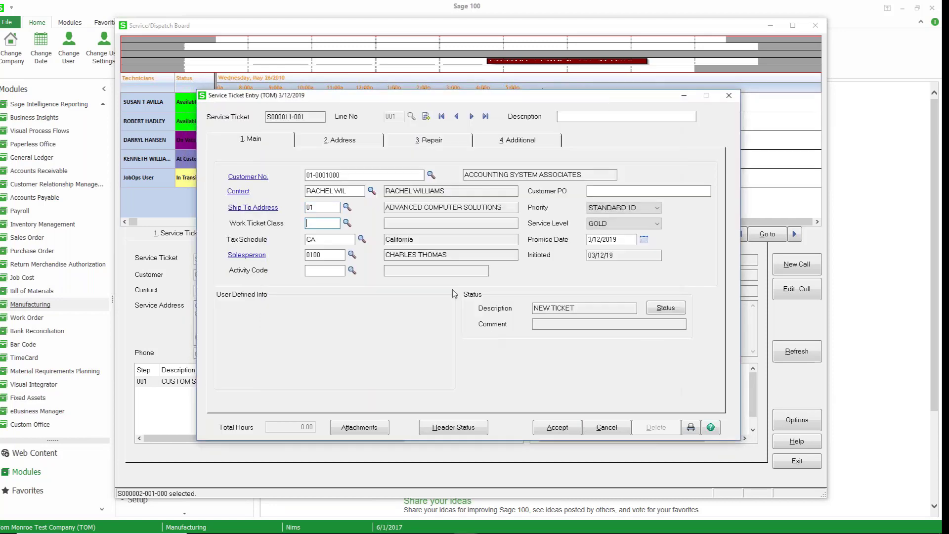
click(347, 222)
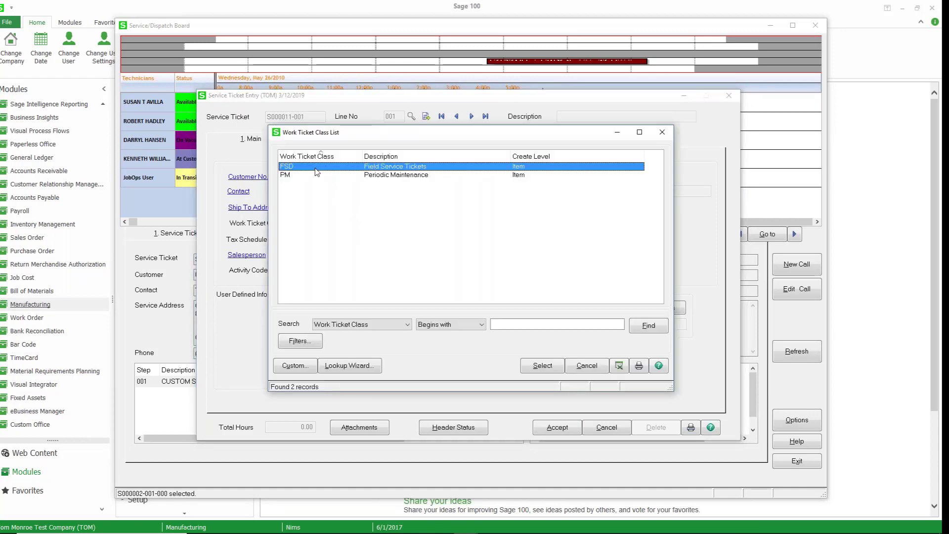
double_click(353, 168)
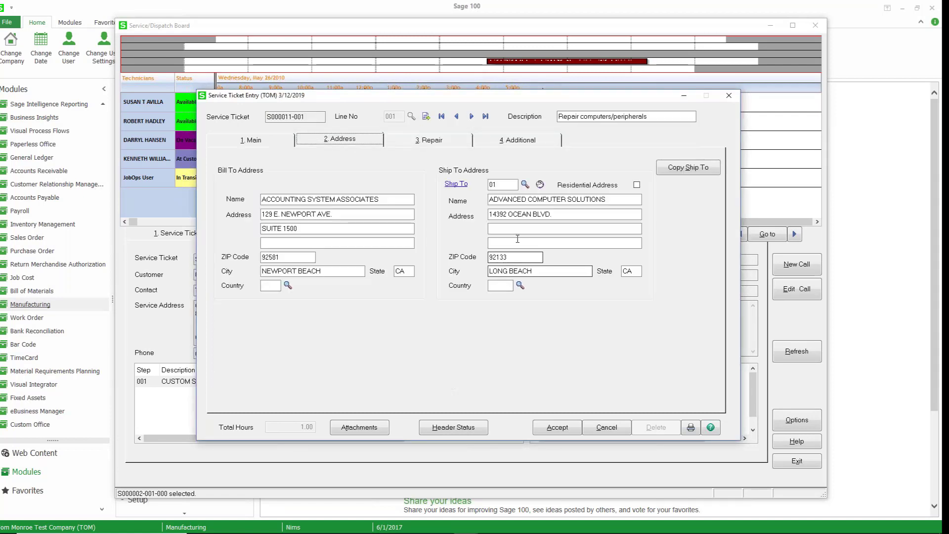
On the Repair tab, set the item code to C-SYS-00100.
click(428, 141)
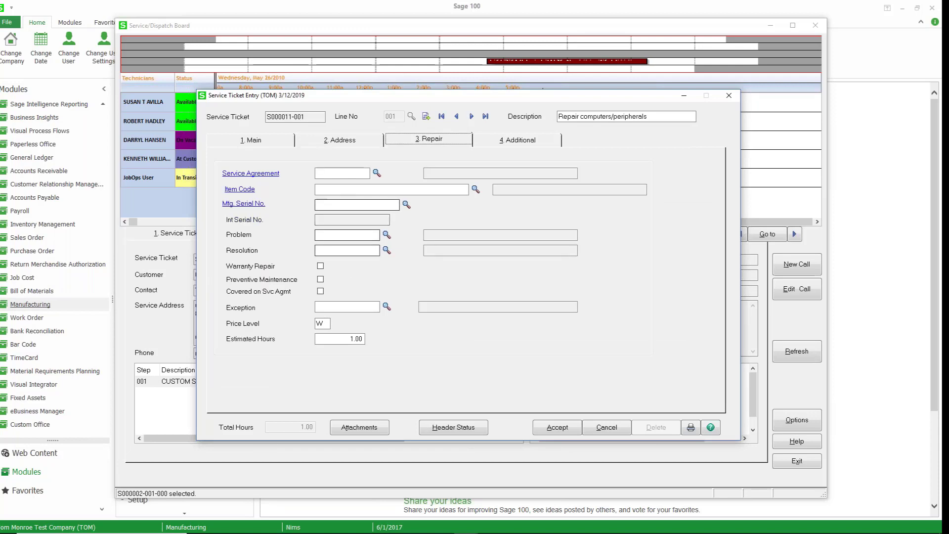
key(F2)
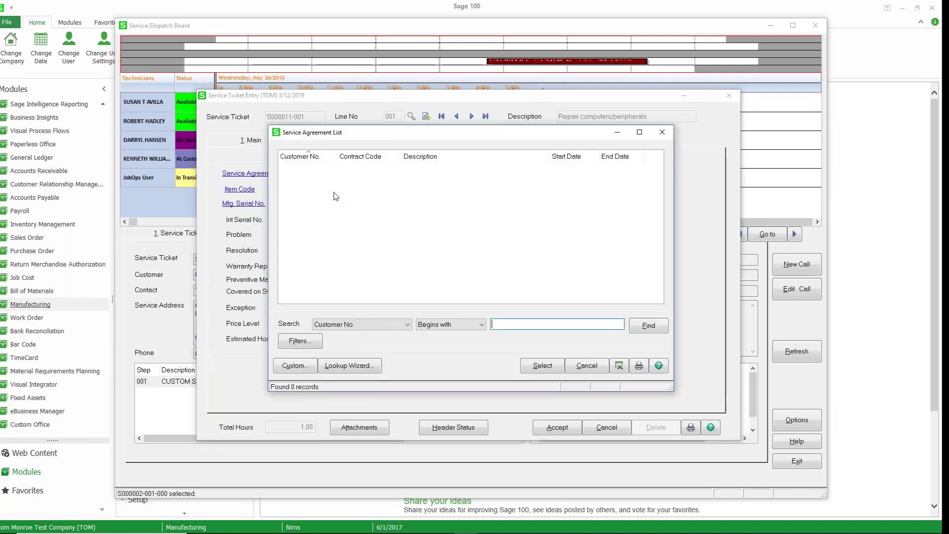
click(587, 366)
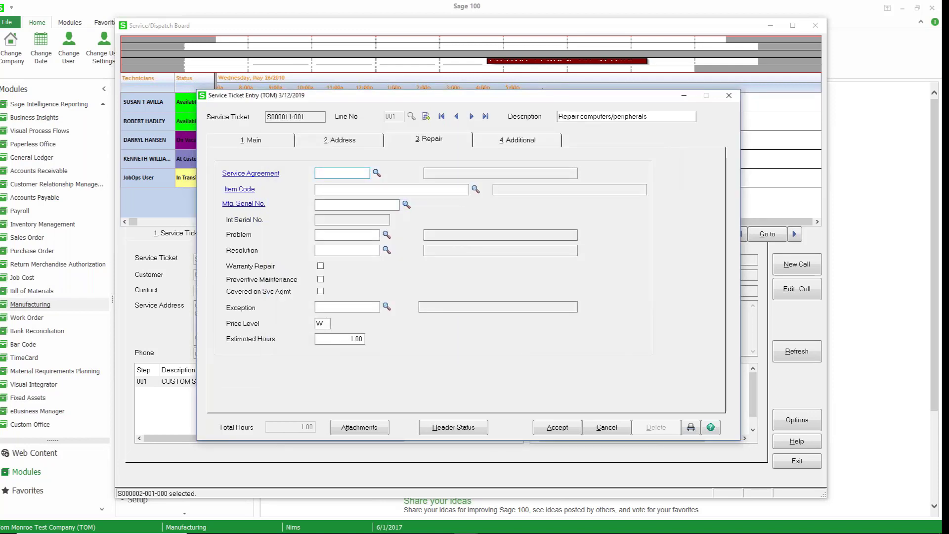
click(474, 190)
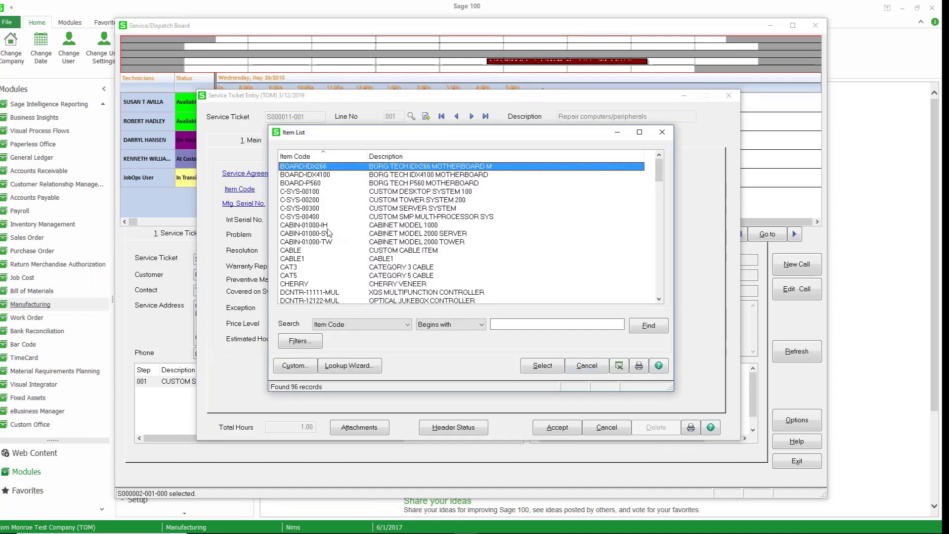
double_click(314, 194)
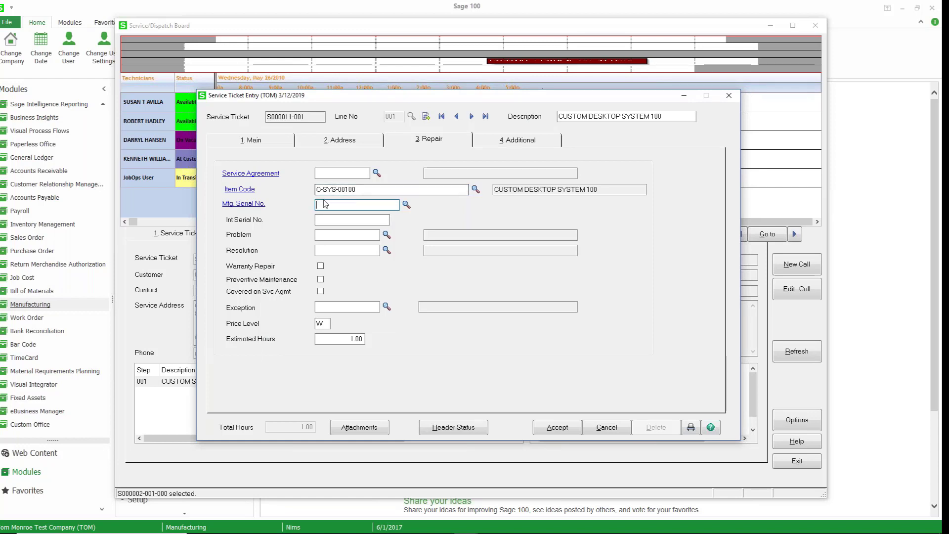
click(405, 205)
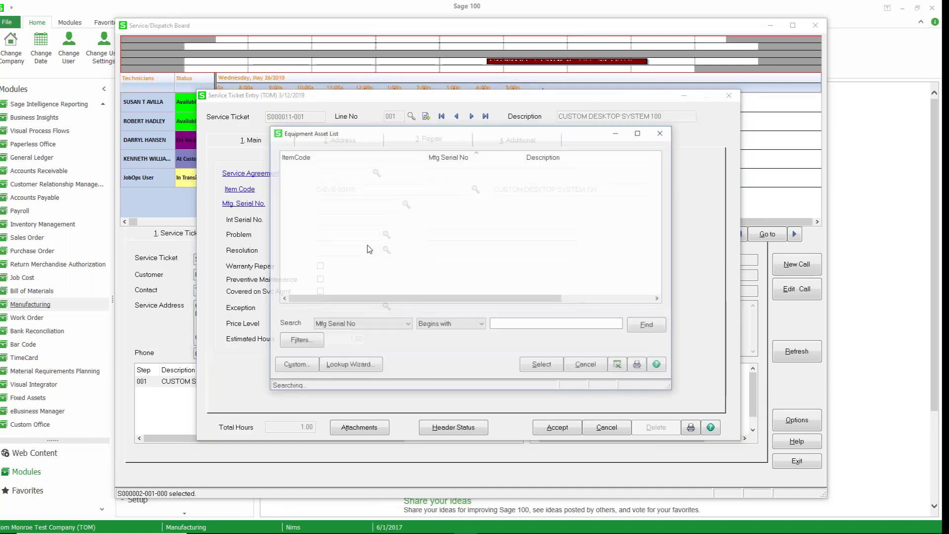
click(586, 367)
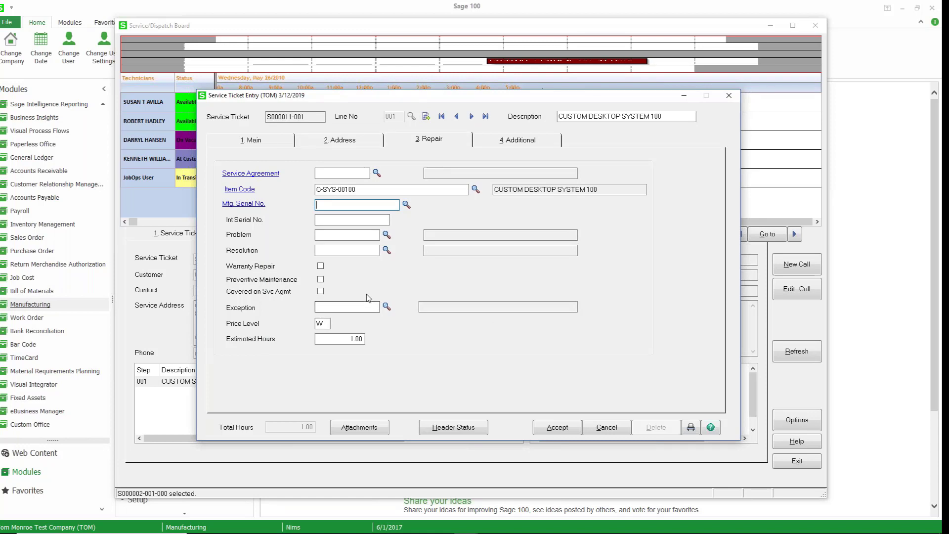
Set Problem and Resolution to BROKEN and accept the ticket.
click(387, 235)
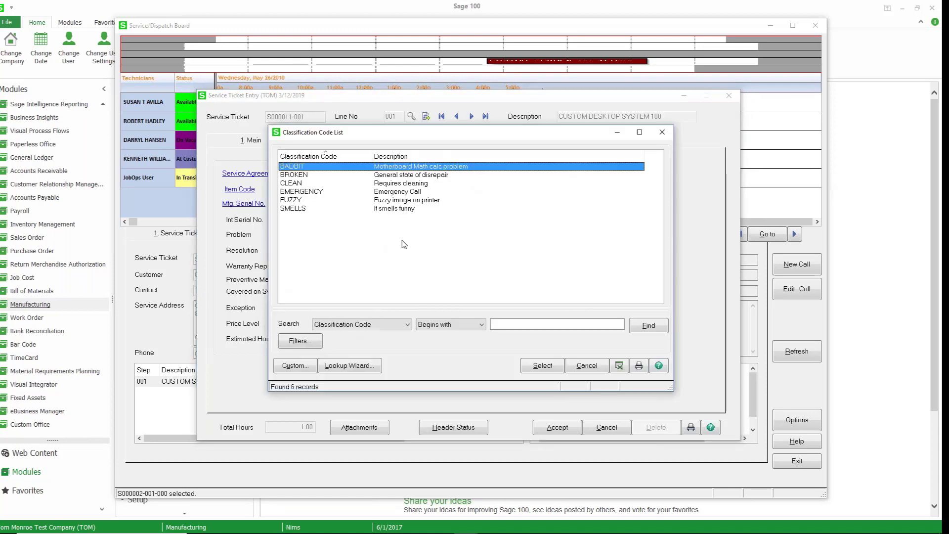
double_click(398, 175)
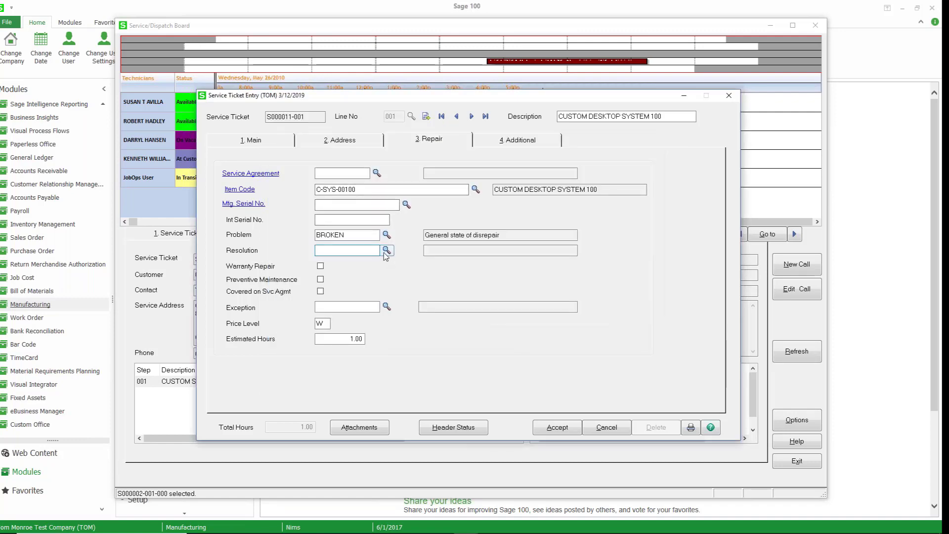
click(385, 251)
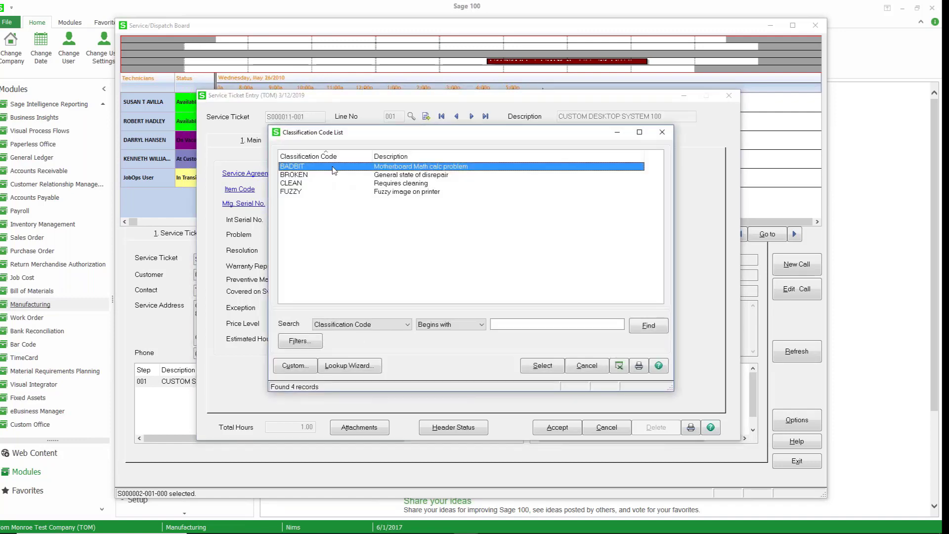
double_click(368, 175)
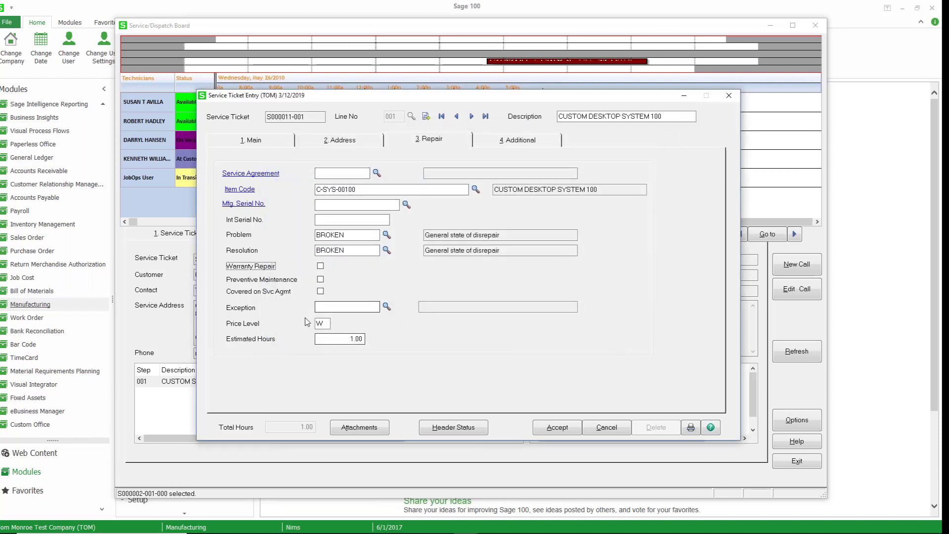
click(566, 431)
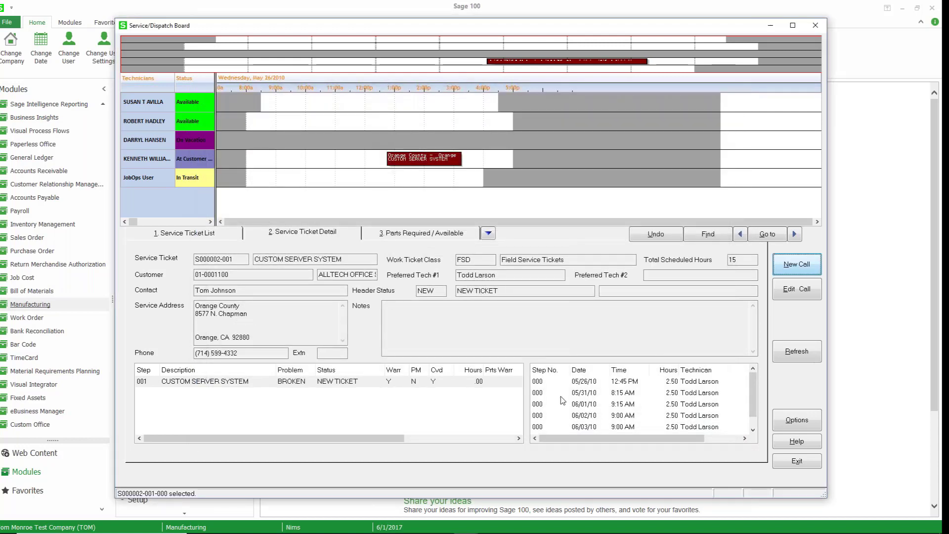
Filter the Service Ticket List to unscheduled tickets and select S000011-001.
key(alt+1)
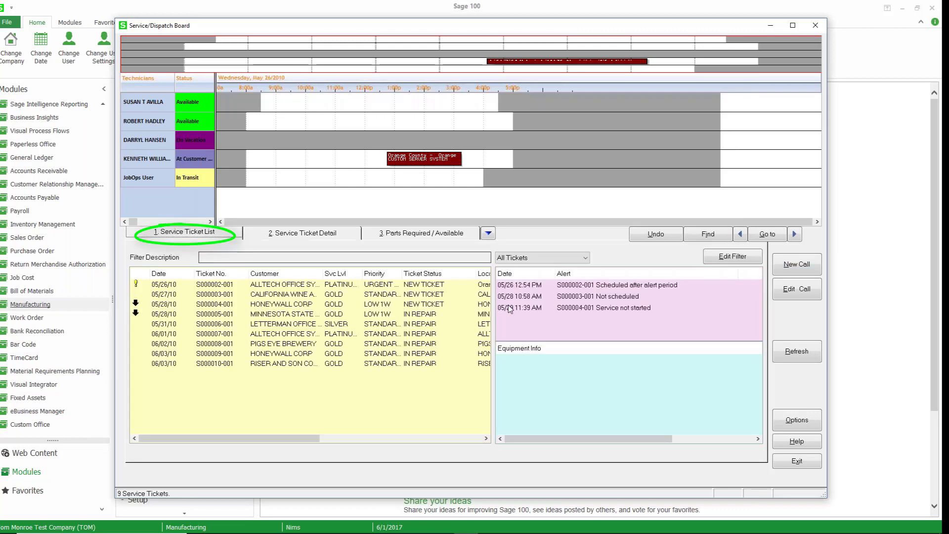
click(553, 258)
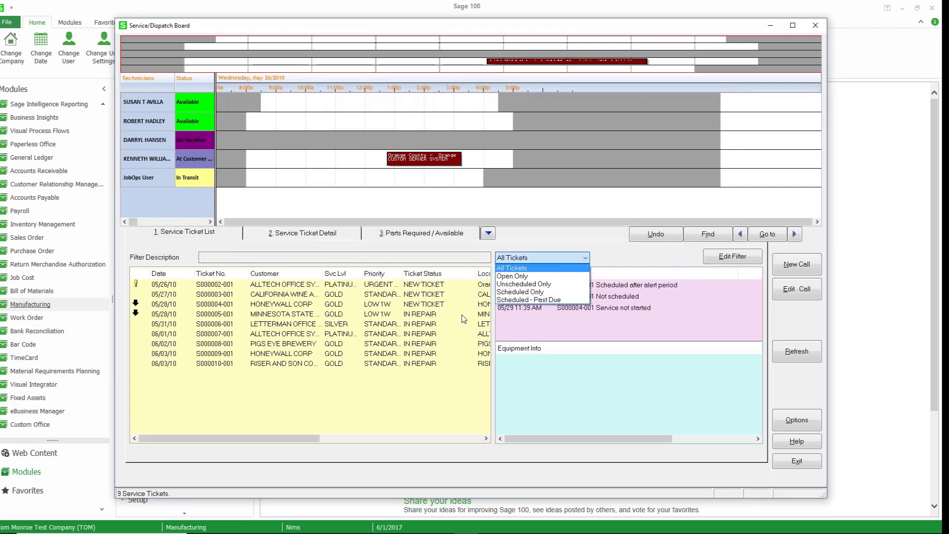
click(506, 284)
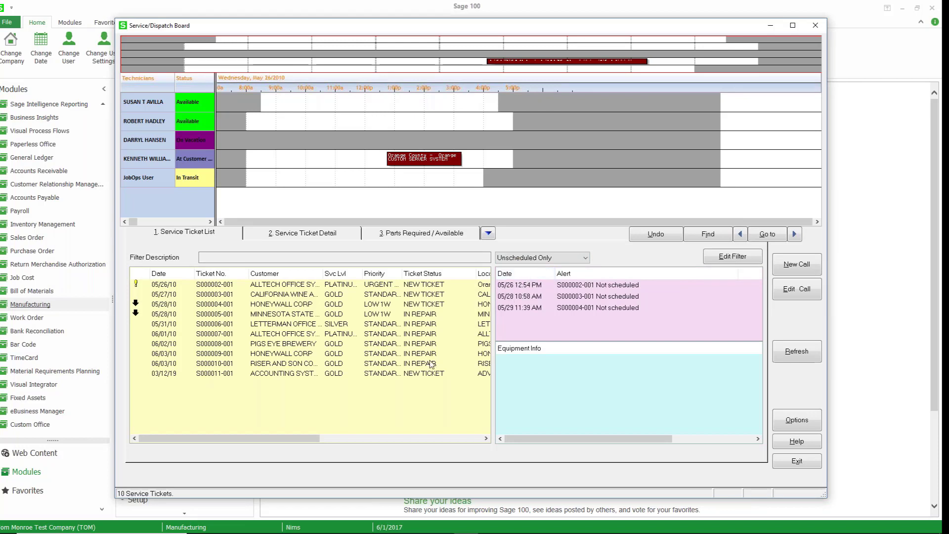
click(227, 375)
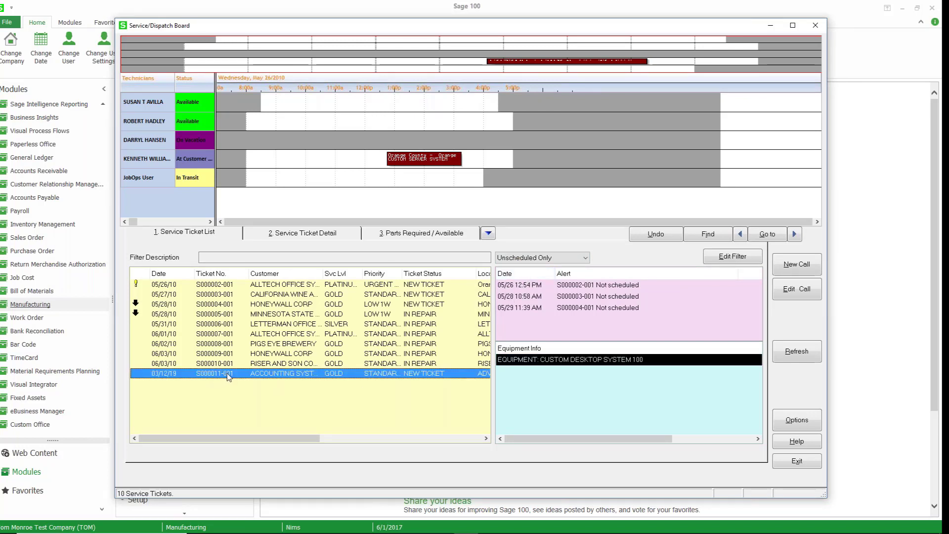
Schedule its CUSTOM DESKTOP SYSTEM 100 line on the second technician's row near 11:30.
right_click(228, 375)
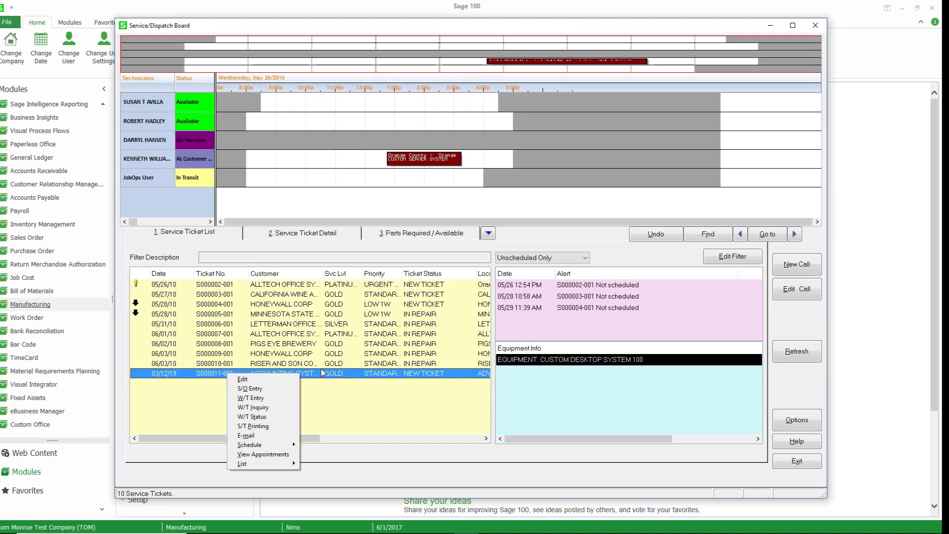
mouse_move(276, 445)
click(325, 445)
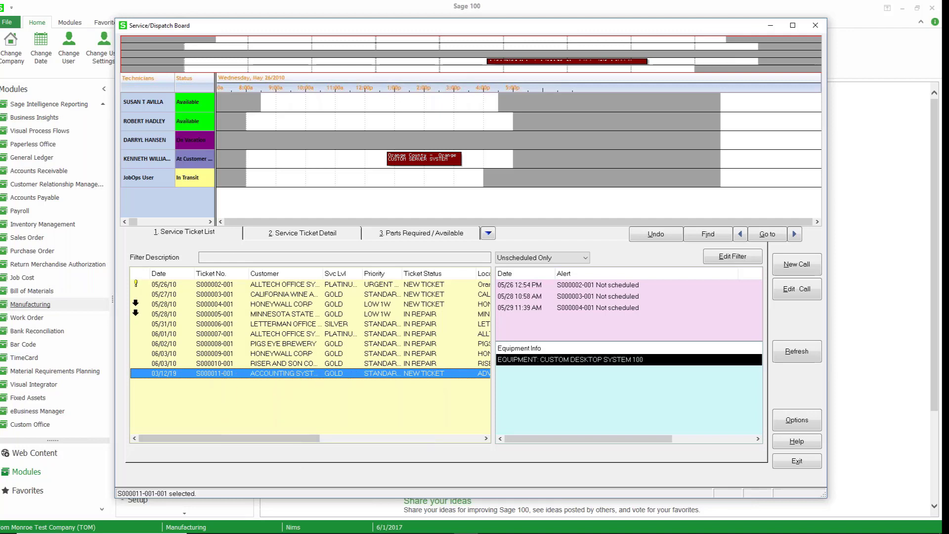
click(355, 121)
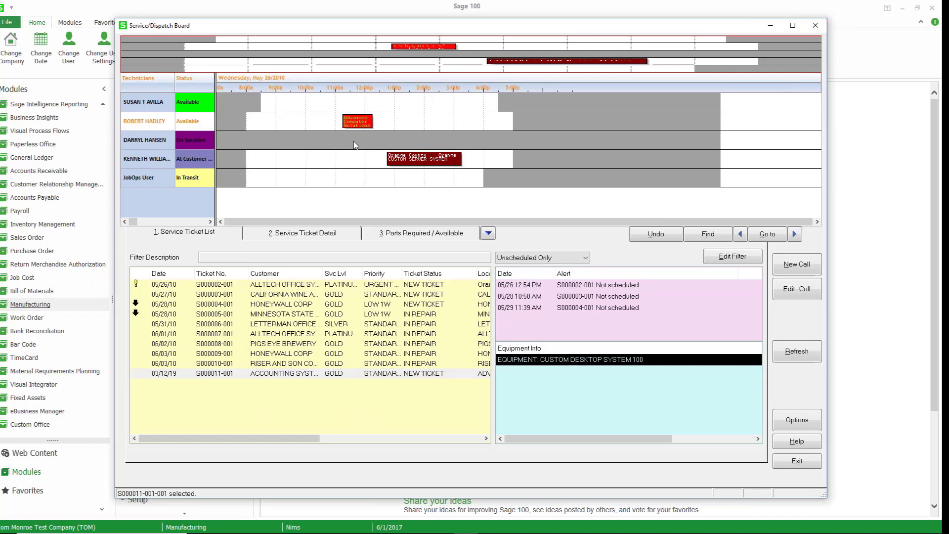
Close the dispatch board and load the 03-STOCK Machine Maintenance agreement in Service Agreement Maintenance.
click(815, 25)
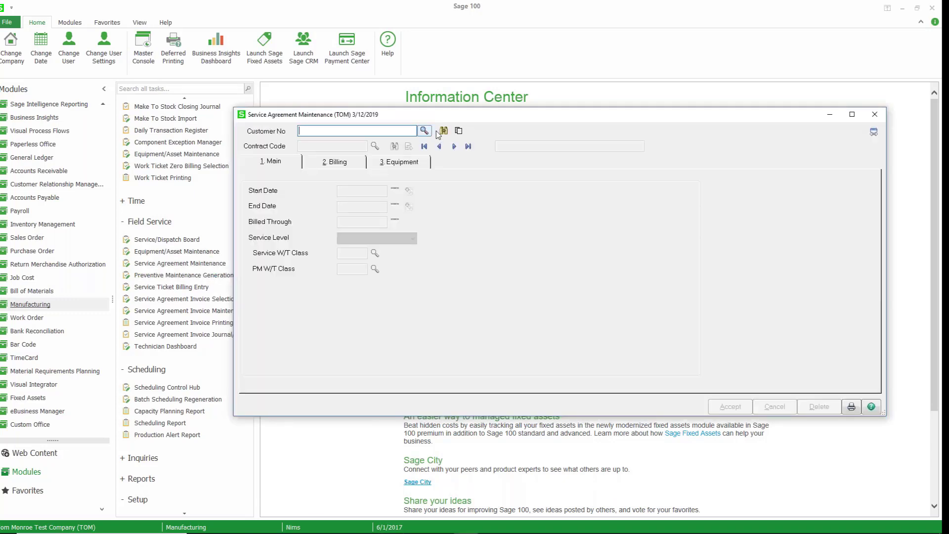
click(441, 131)
click(403, 176)
double_click(404, 176)
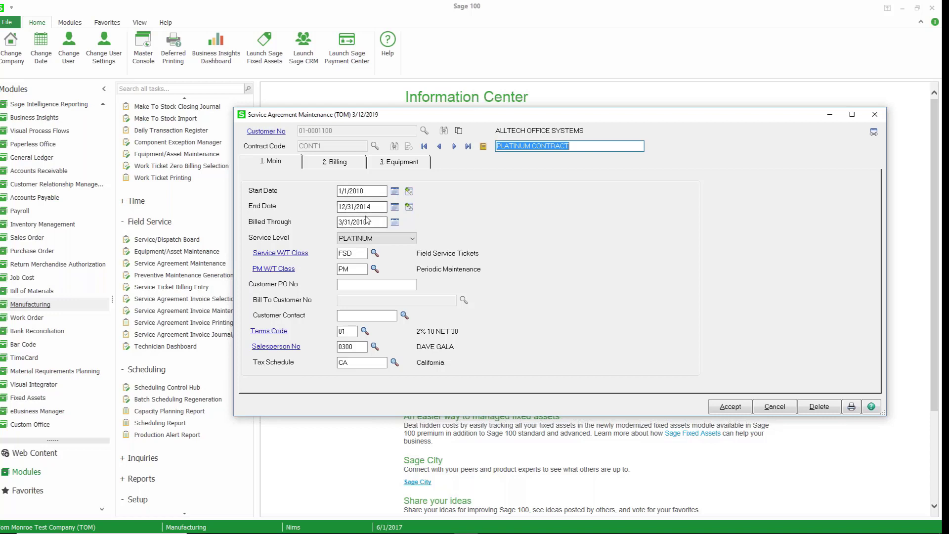
click(454, 147)
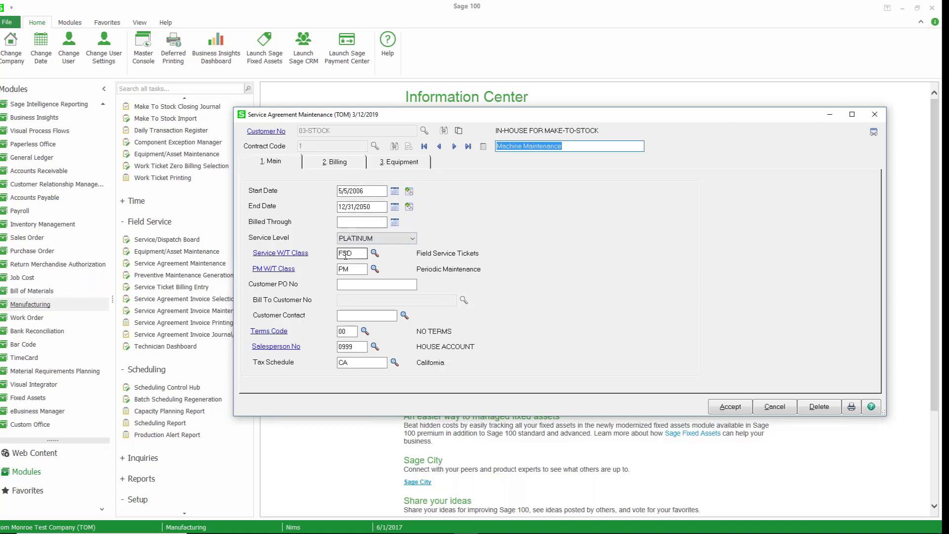
Review billing and the DDRIV-00080 equipment's serial and coverage dates, then accept and close.
click(358, 162)
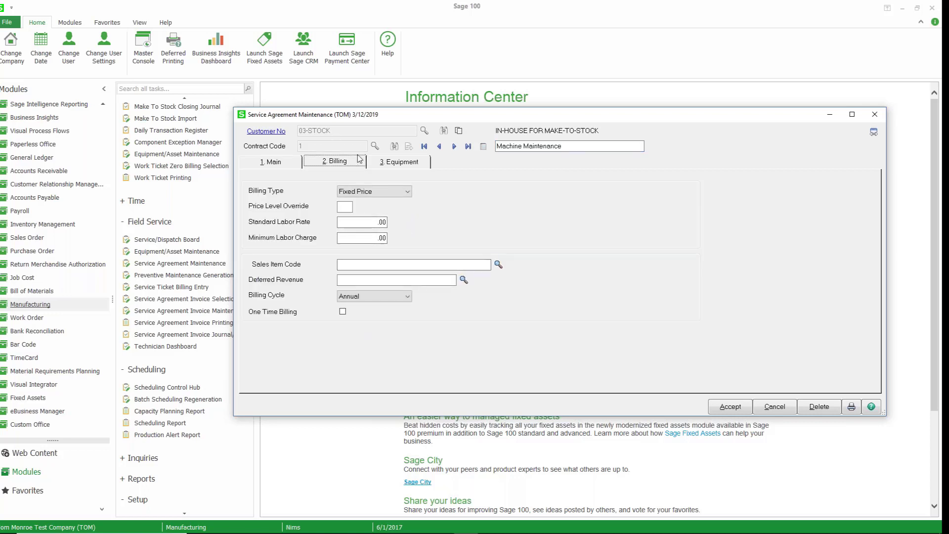
click(419, 164)
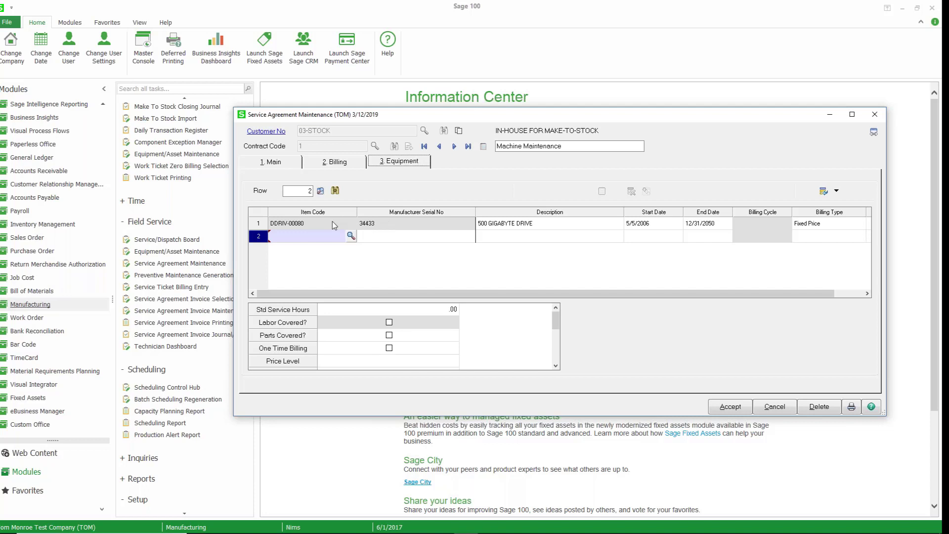
click(332, 223)
click(394, 221)
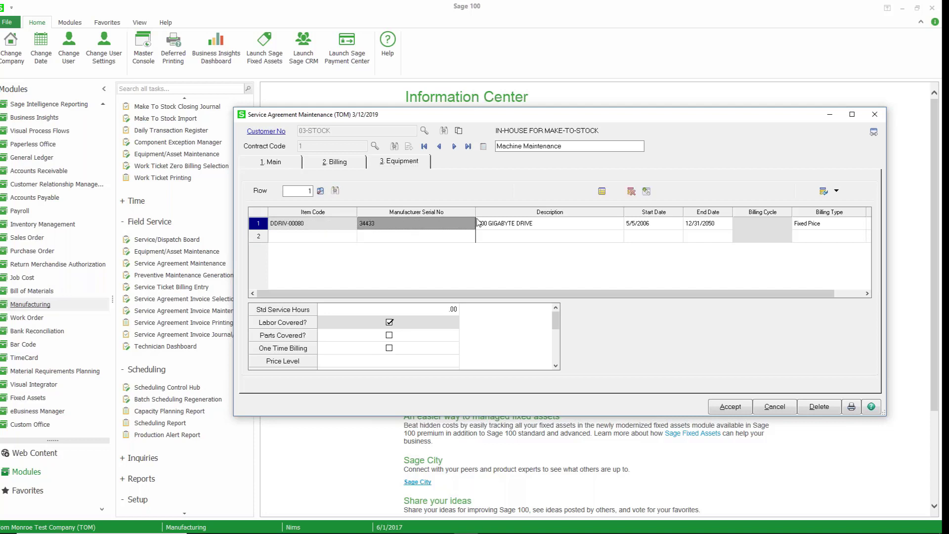
click(663, 227)
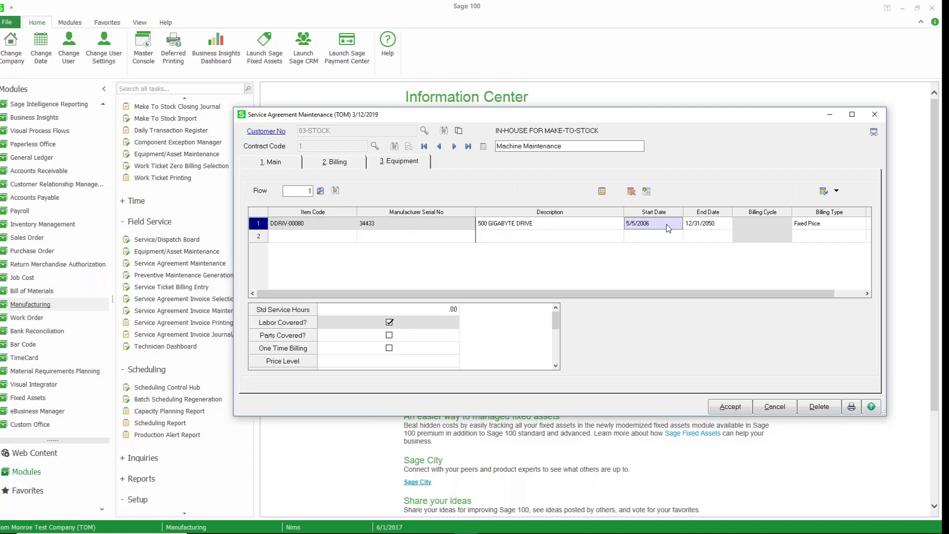
click(706, 225)
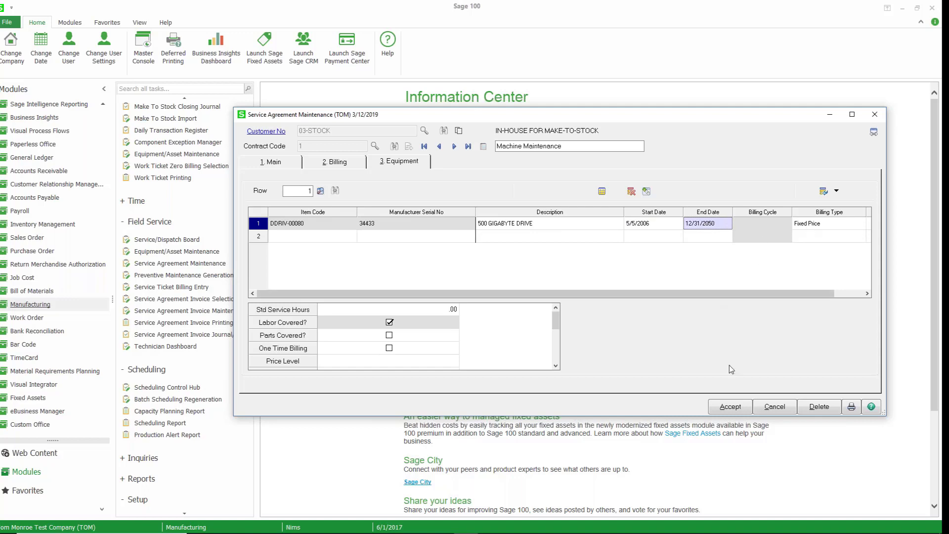
click(731, 407)
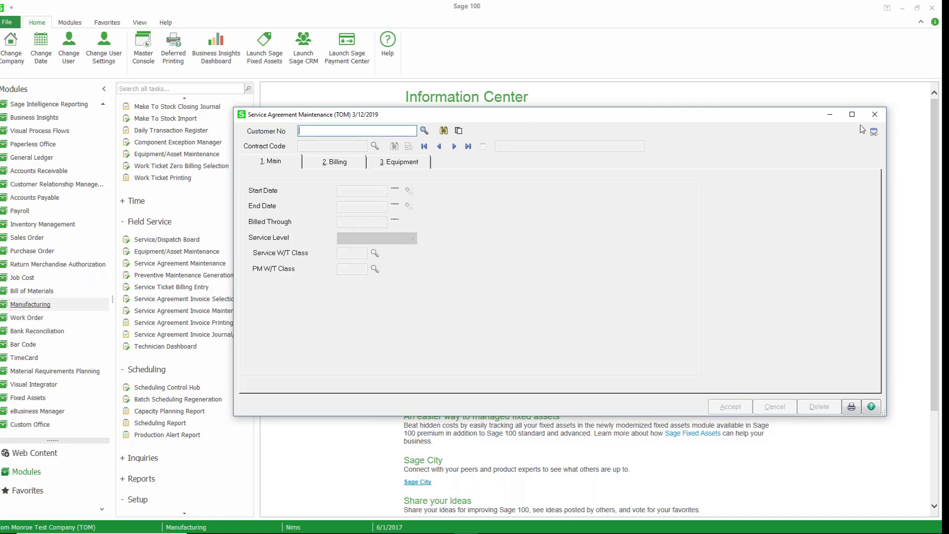
click(874, 114)
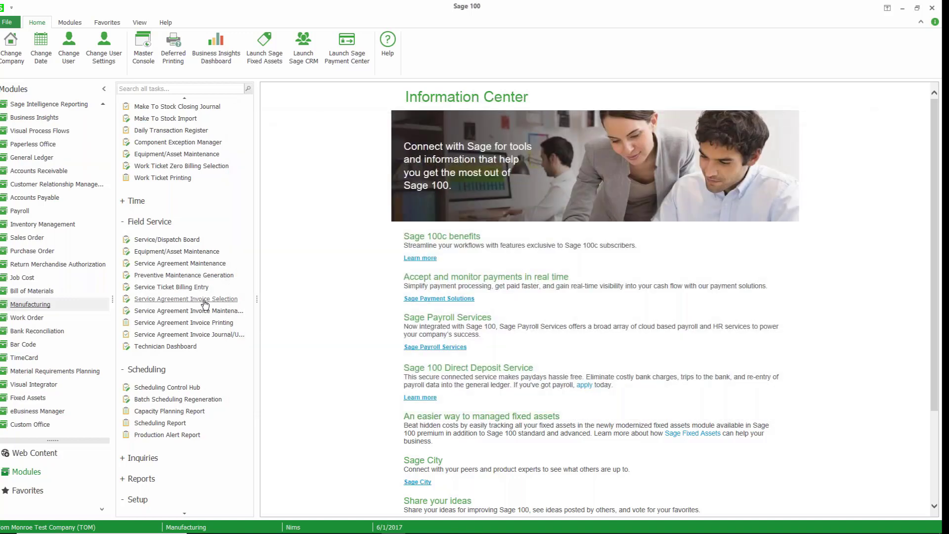
Set the Work Ticket Date to 6/1/2017 with the calendar picker.
mouse_move(212, 271)
mouse_down()
mouse_move(143, 271)
mouse_move(195, 280)
mouse_up()
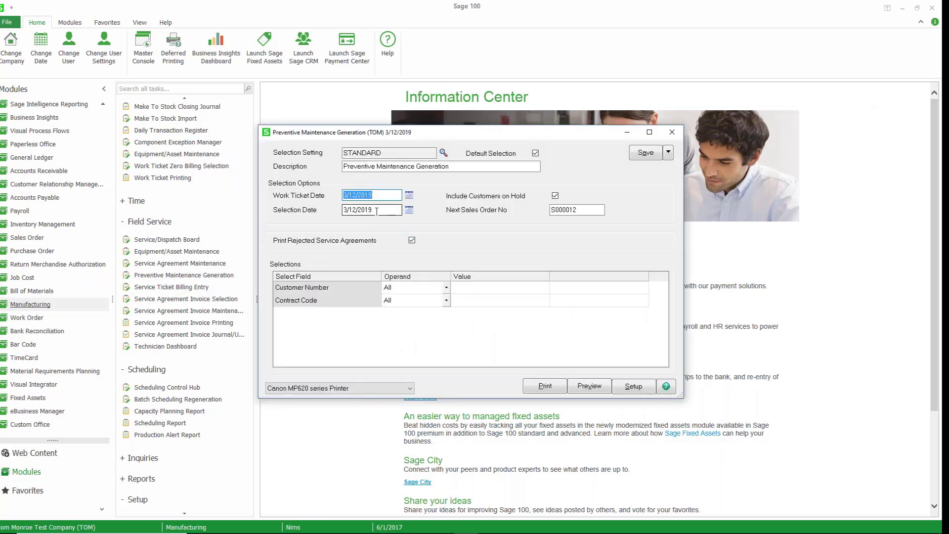
click(409, 196)
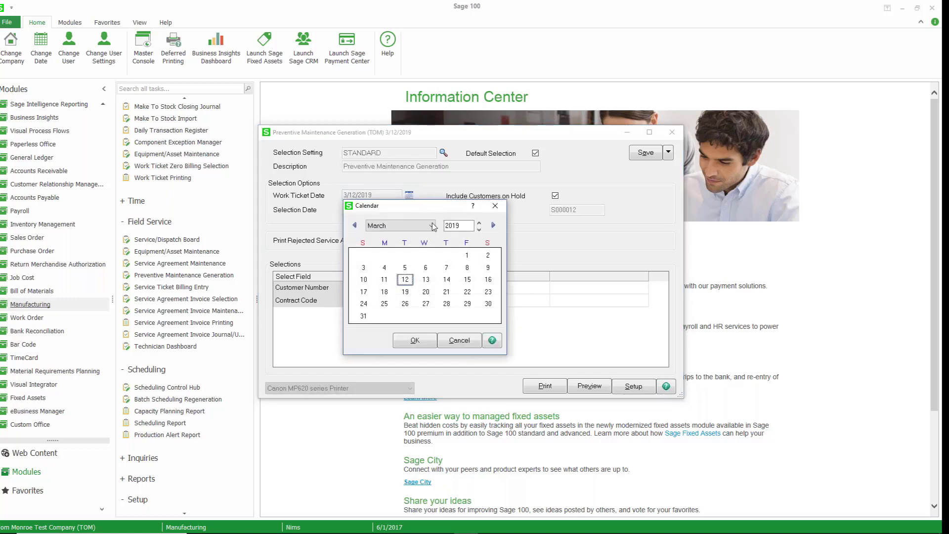
click(479, 230)
click(479, 230)
click(428, 227)
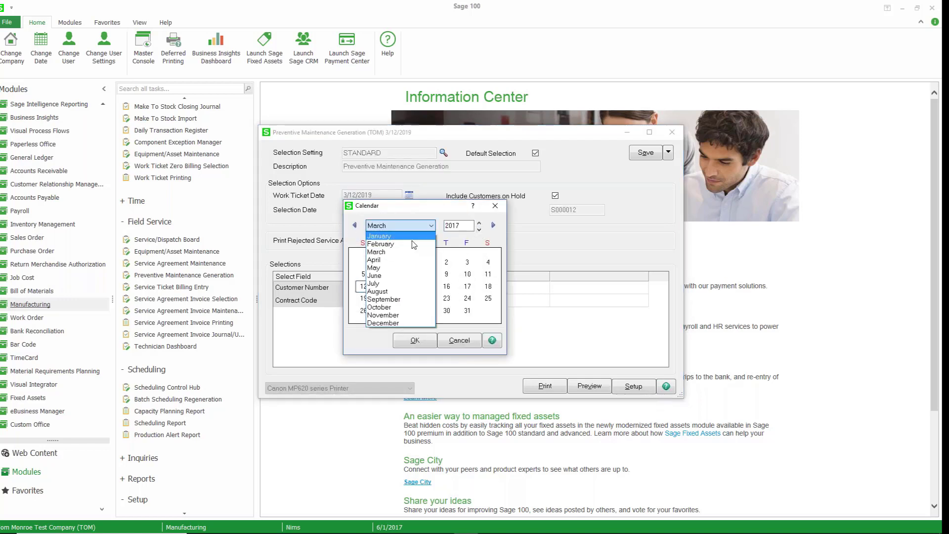
click(400, 276)
double_click(446, 262)
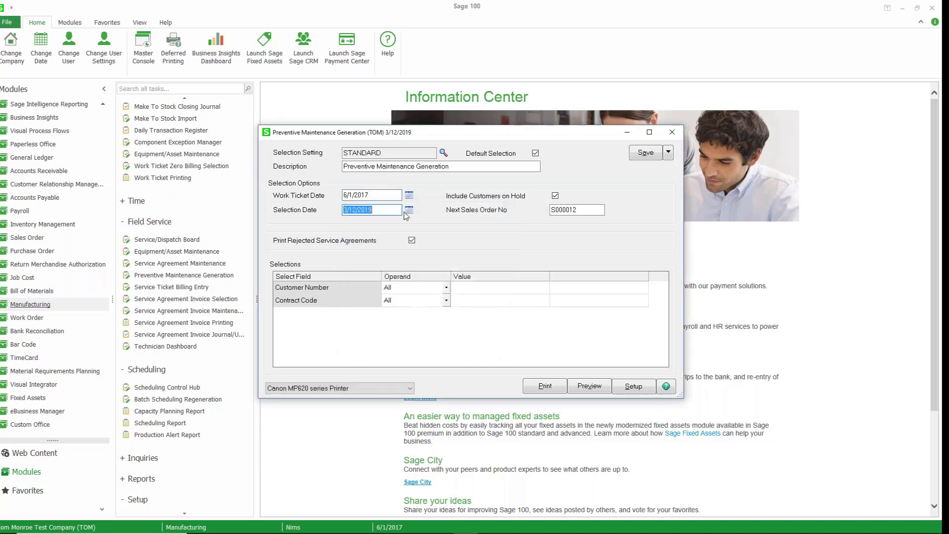
Set the Selection Date to 6/30/2017 with the calendar picker.
click(409, 210)
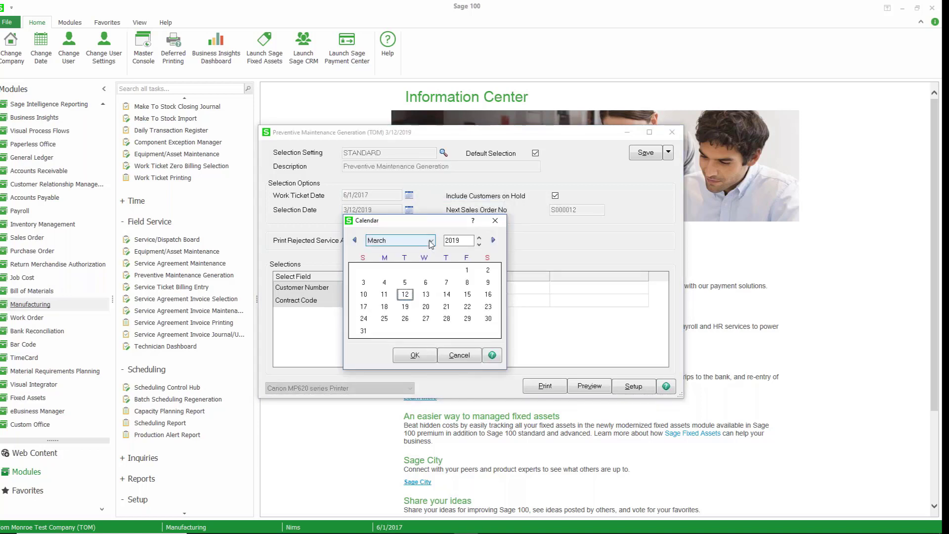
click(479, 244)
click(479, 244)
click(420, 240)
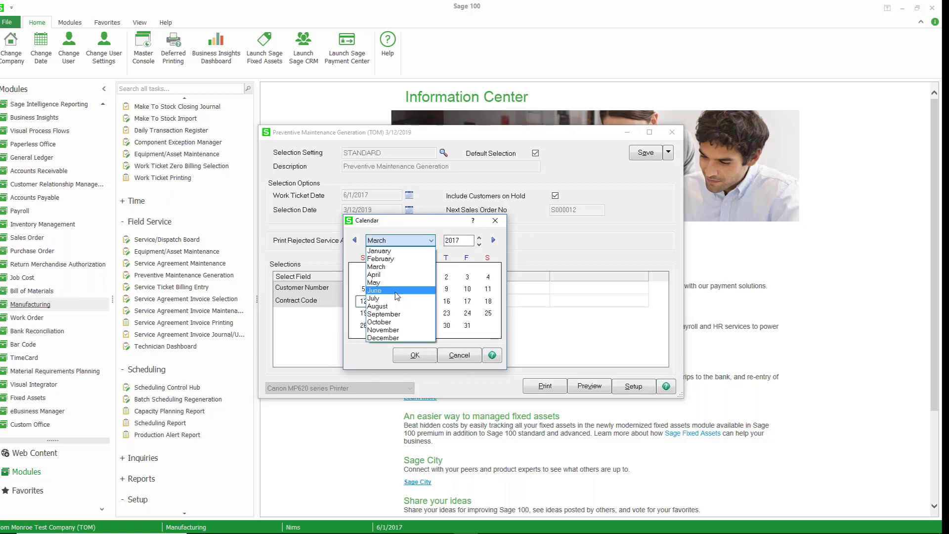
click(375, 290)
double_click(466, 325)
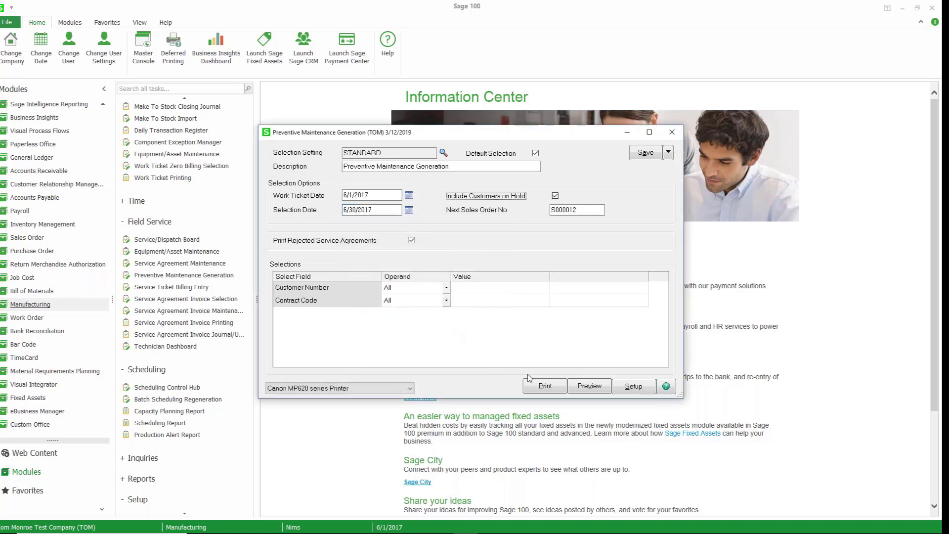
Preview and close the selection and rejection listings, run generation, and acknowledge the one ticket created.
click(582, 389)
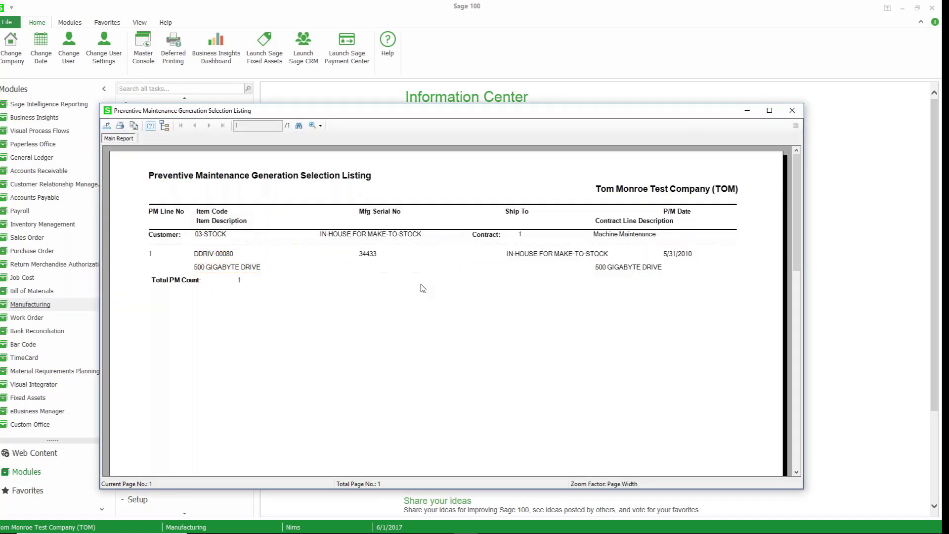
click(790, 112)
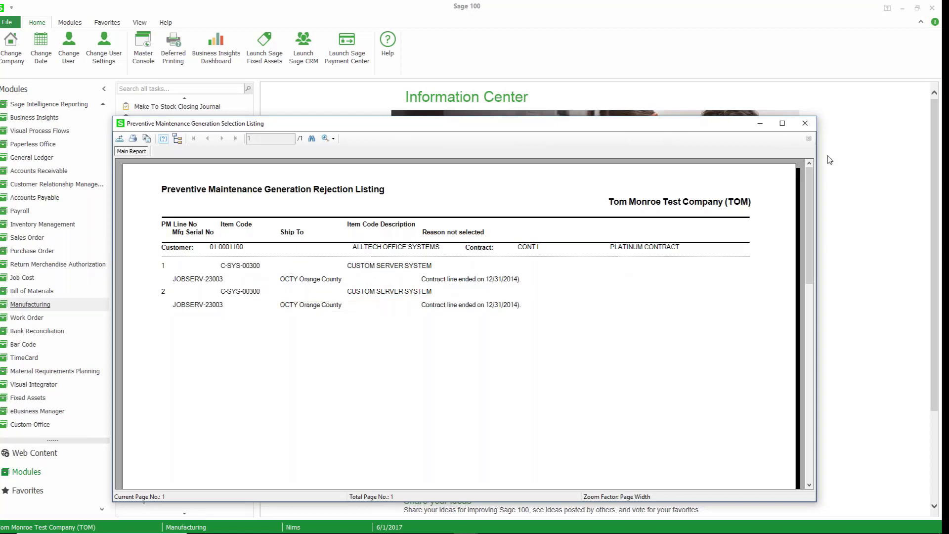
click(804, 122)
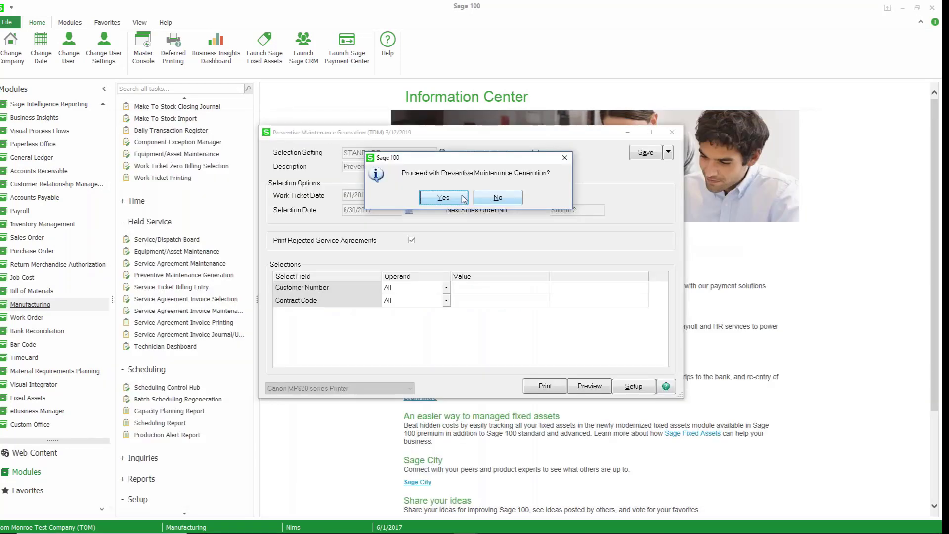
click(453, 198)
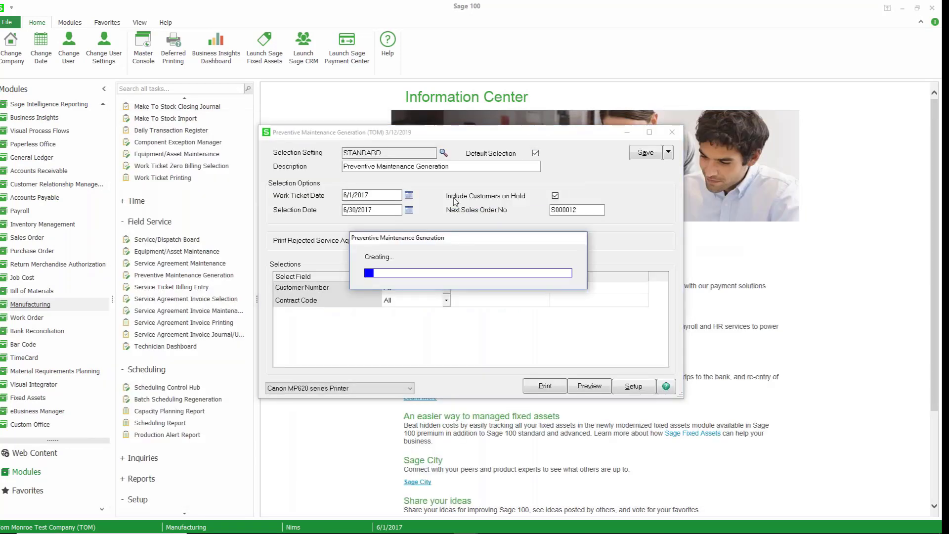
click(459, 198)
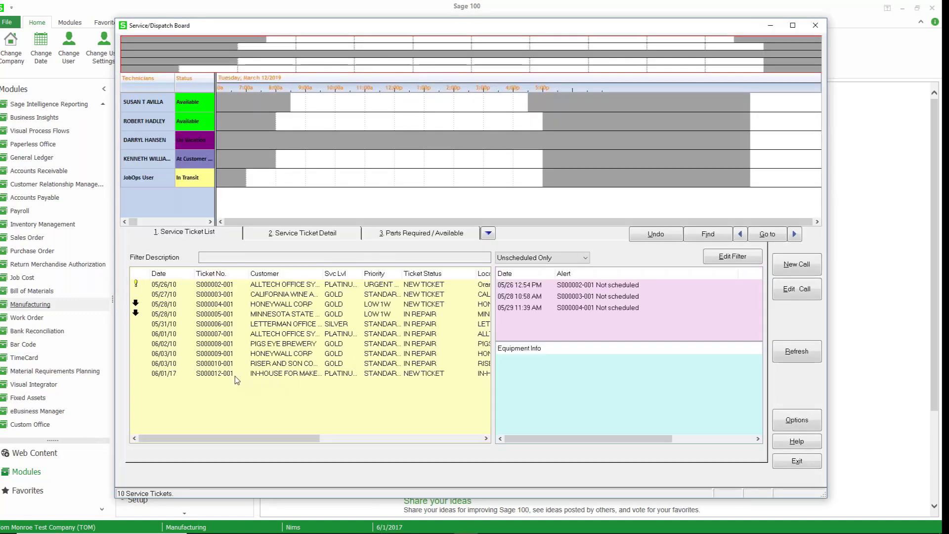
Schedule ticket S000012-001's 001 500 GIGABYTE DRIVE line at 12:30 PM on the fourth technician's row.
click(236, 374)
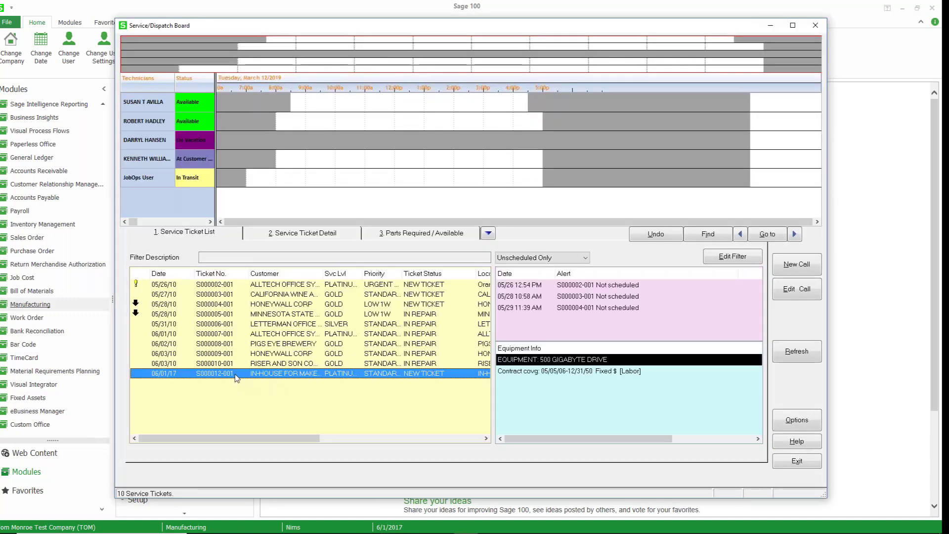
right_click(236, 376)
mouse_move(286, 449)
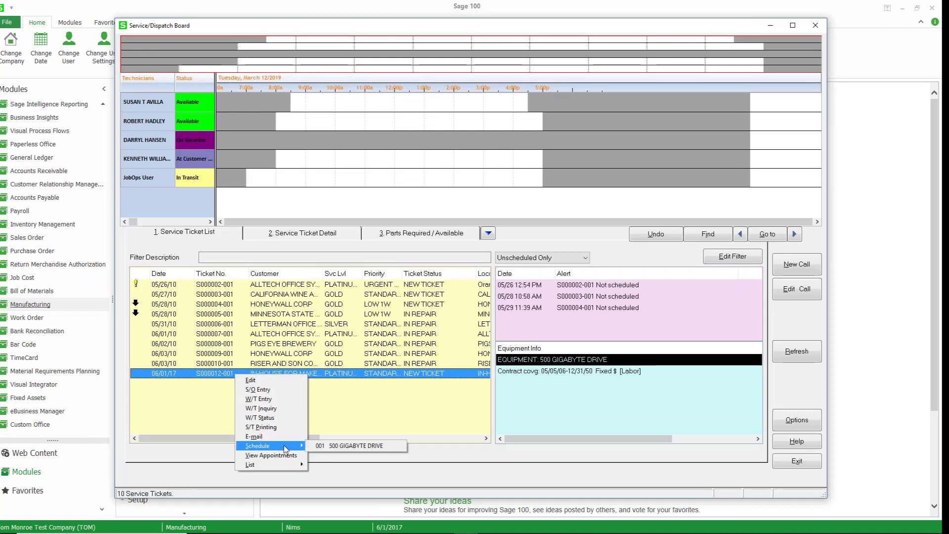
click(336, 446)
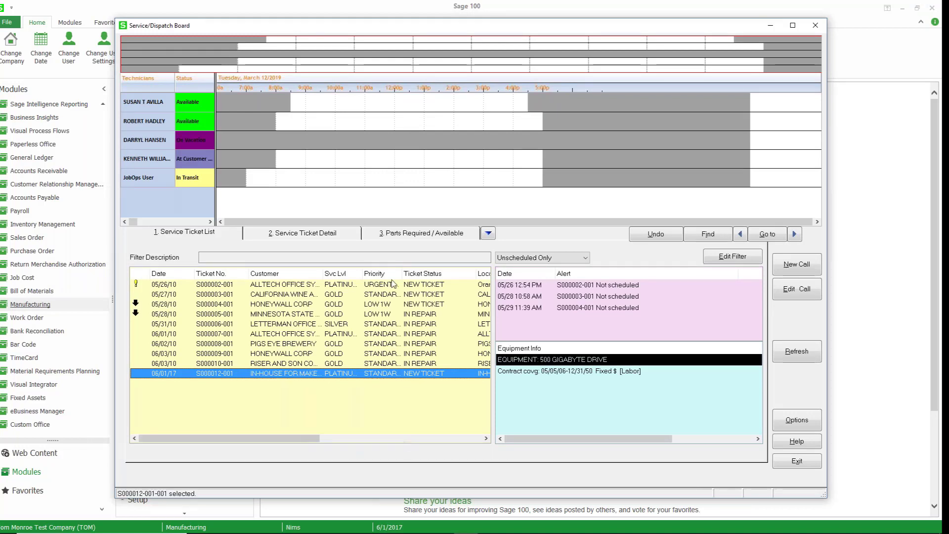
click(420, 159)
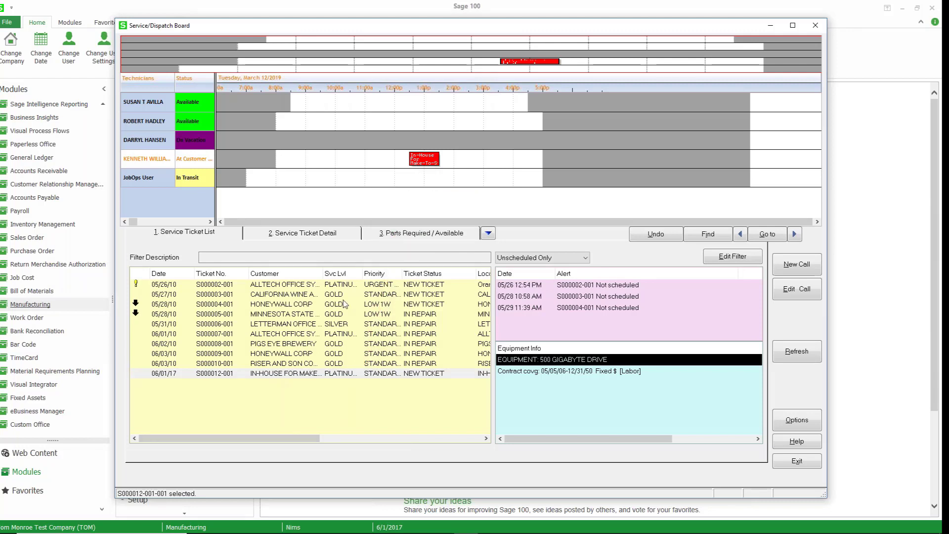
Return to the PowerPoint Agenda slide listing Dispatch Board and Service Ticket Creation and Scheduling.
key(alt+Tab)
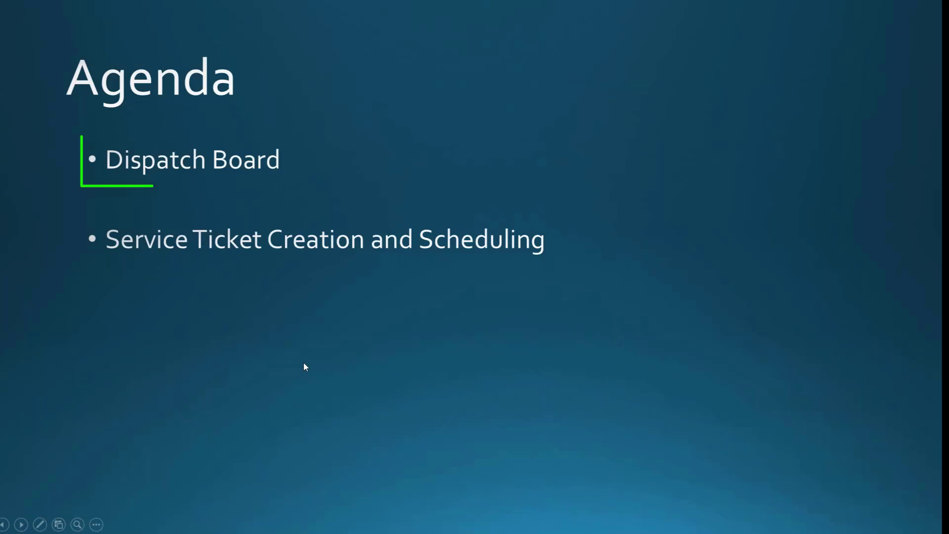